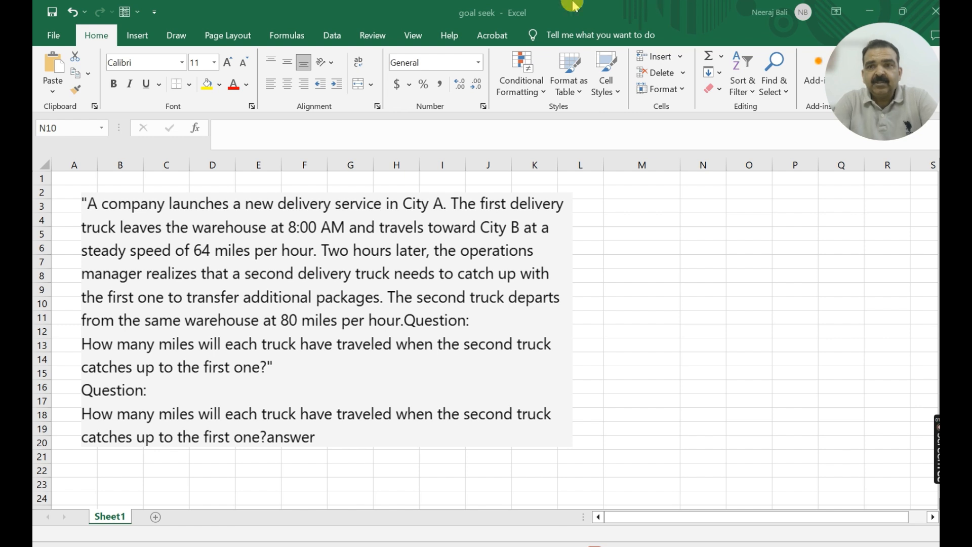
- Enter the row label "Truck A" in cell M5
left_click(627, 233)
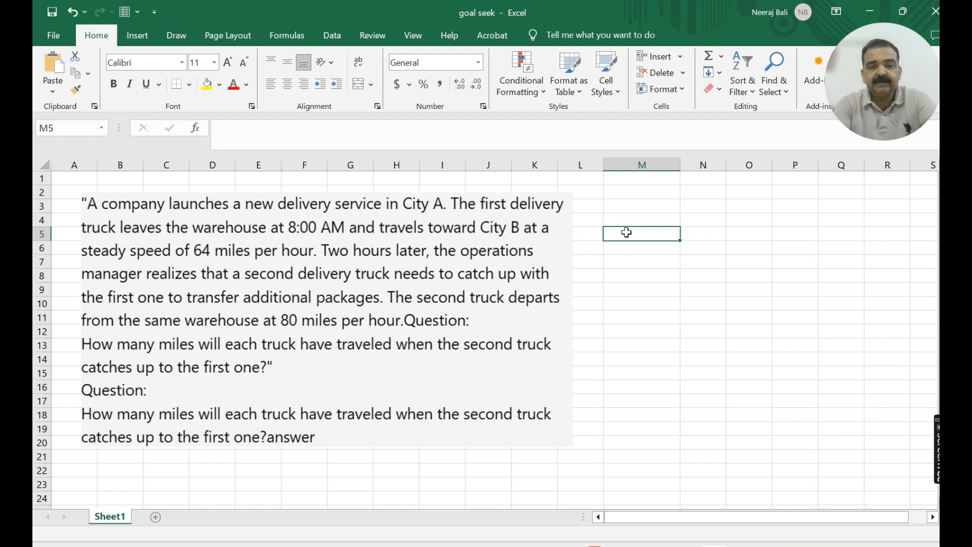
type("Truc")
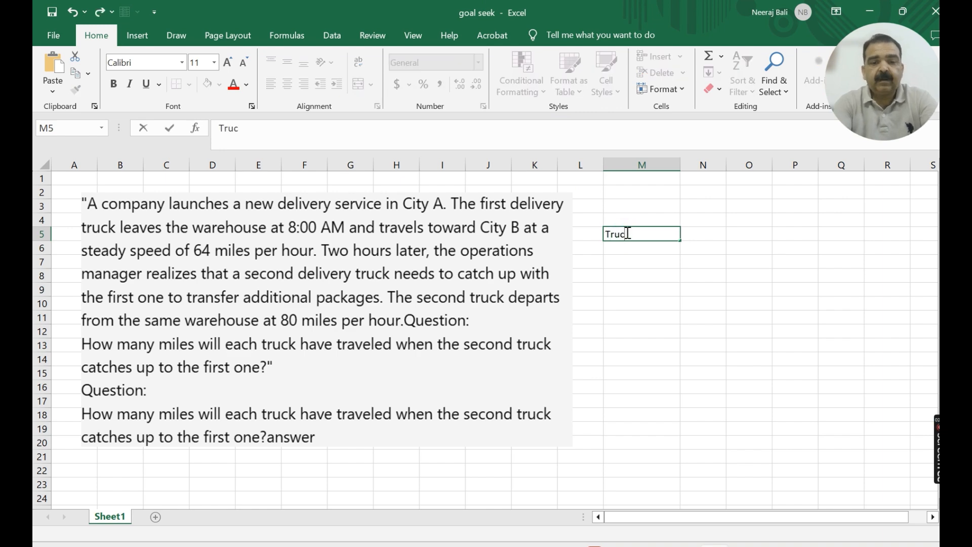
type("a")
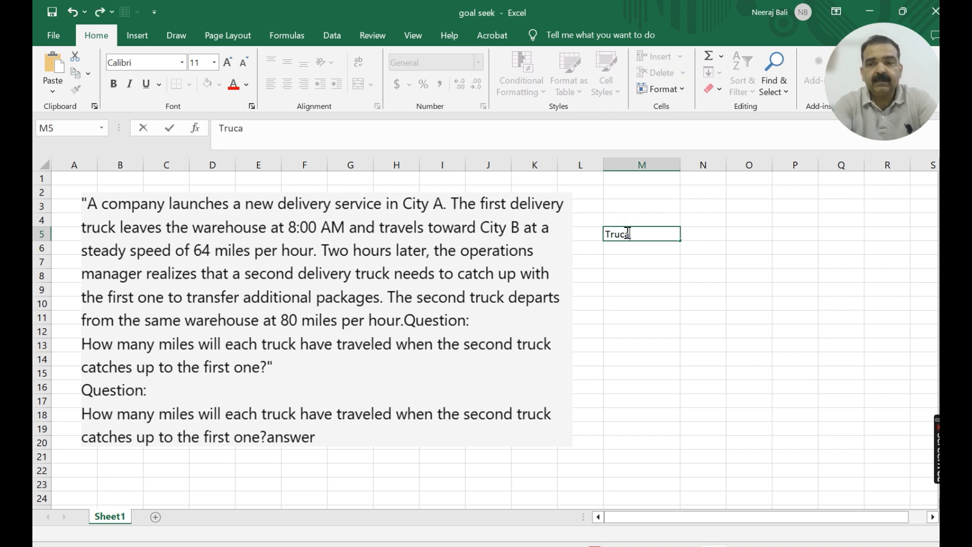
key("BackSpace")
type("k")
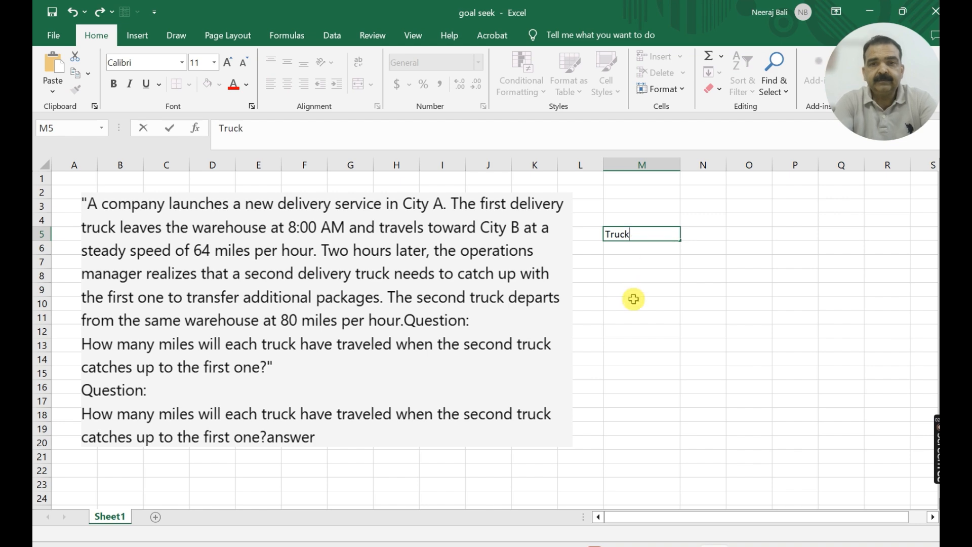
type(" a")
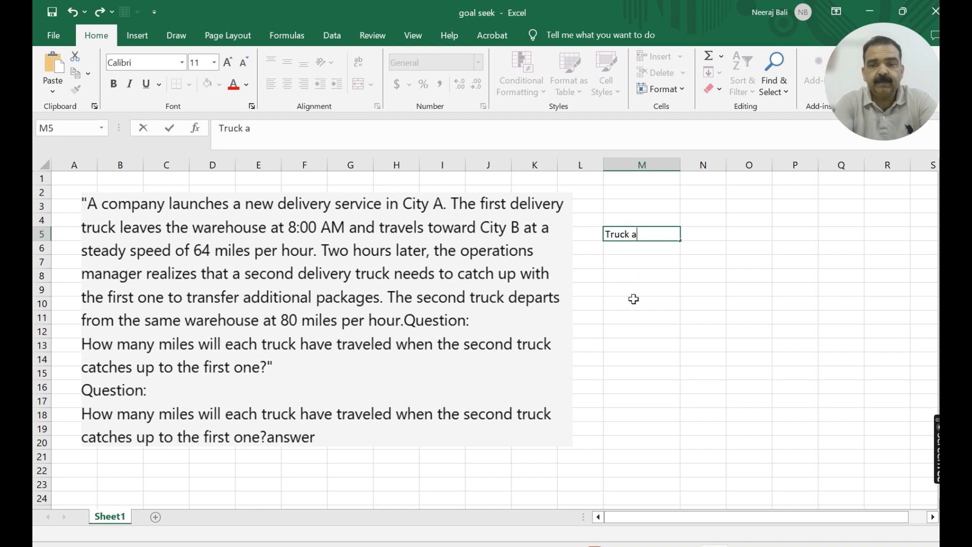
key("BackSpace")
type("A")
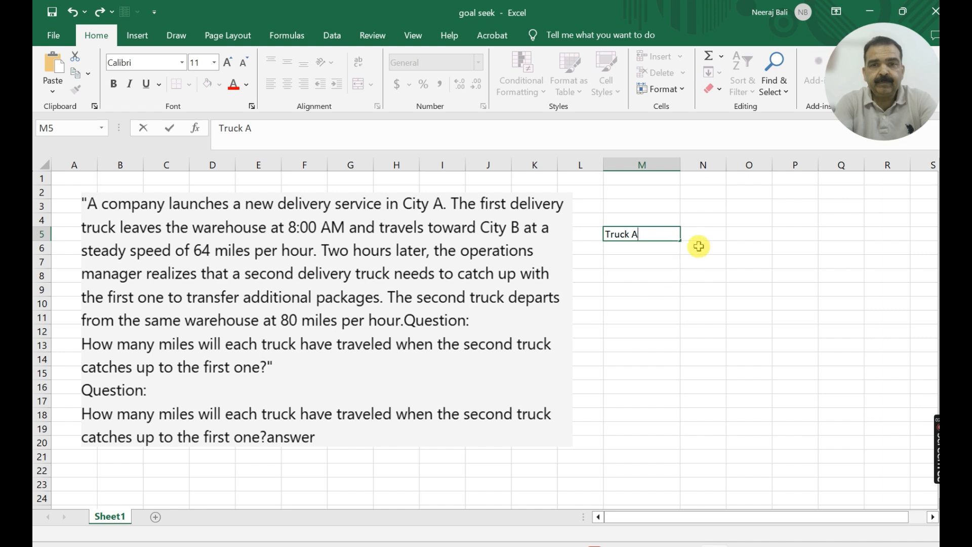
- Add the column header "SPEED" in cell N4 and enter 64 as Truck A's speed in N5
left_click(708, 234)
left_click(711, 216)
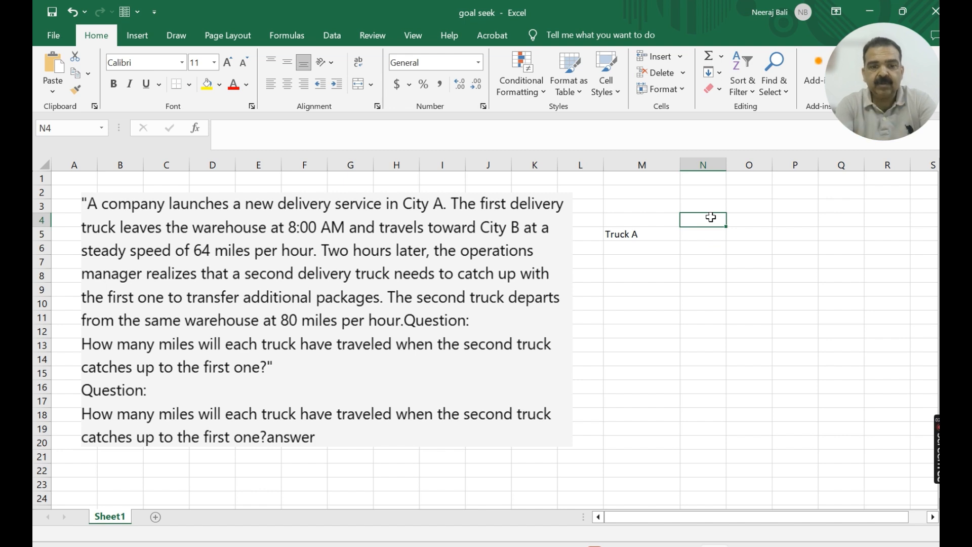
type("SPEED")
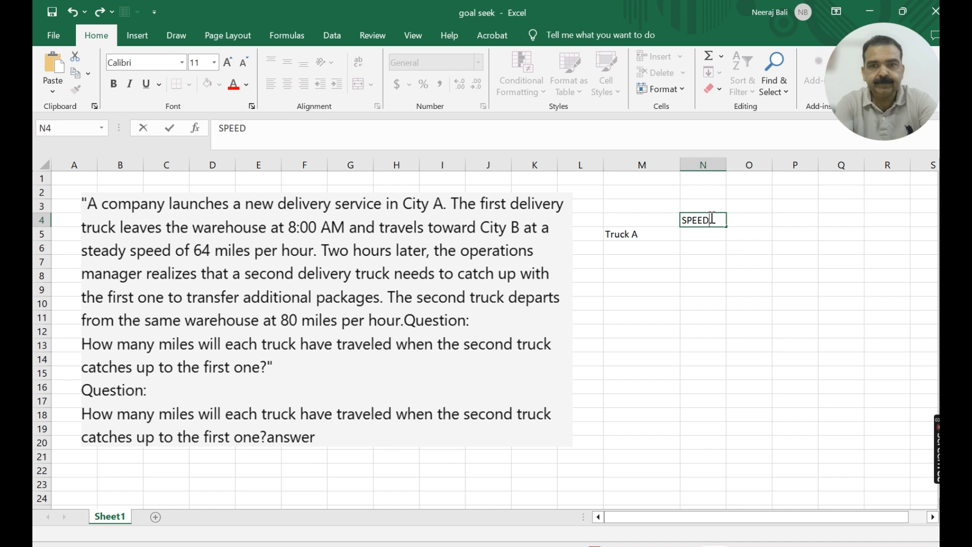
left_click(707, 221)
left_click(703, 230)
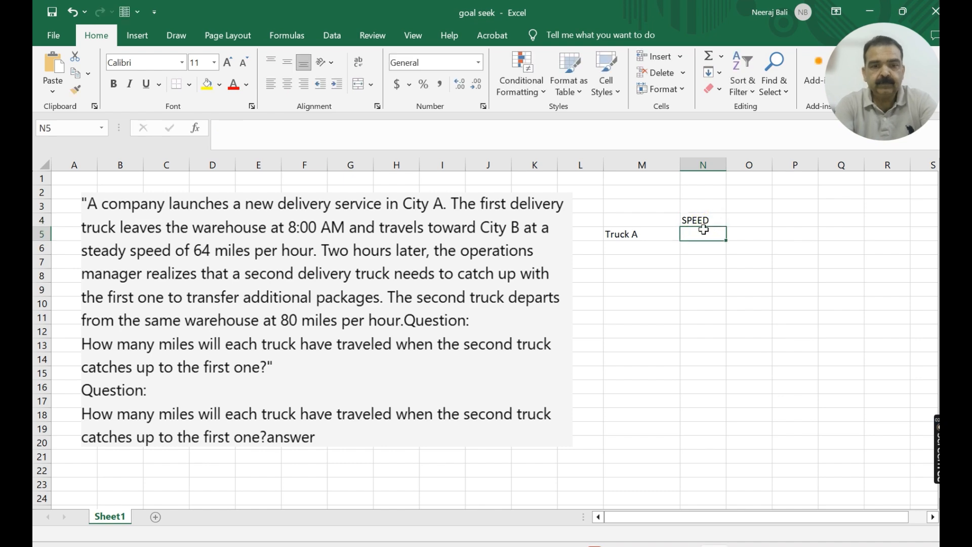
type("64")
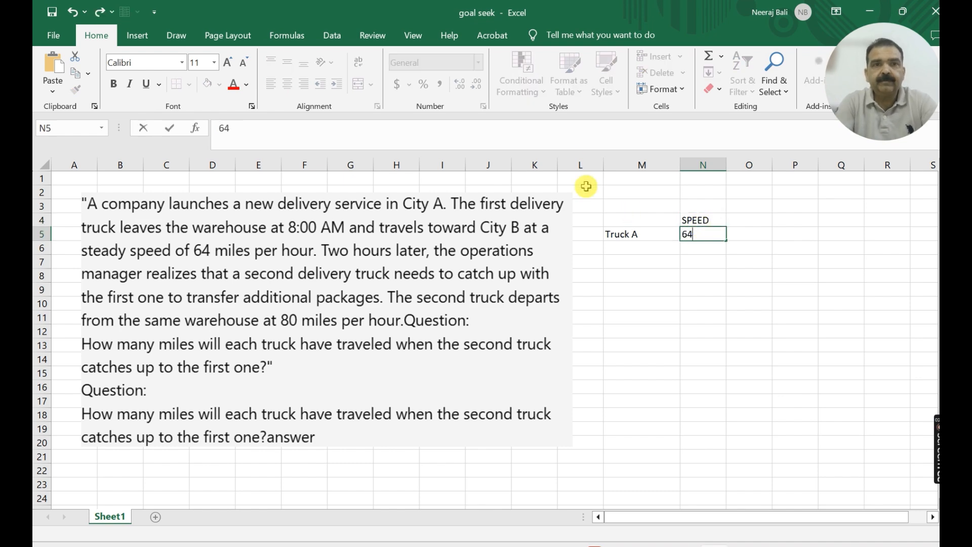
left_click(228, 63)
left_click(640, 261)
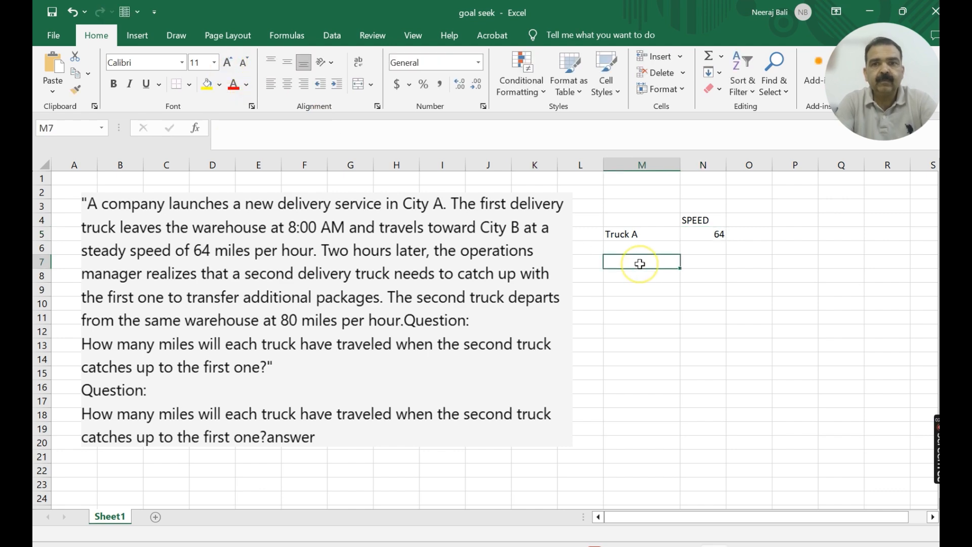
- Enlarge the font of cells M4:N6 to 20 points and fit column N's width to its contents
left_click_drag(612, 223, 709, 253)
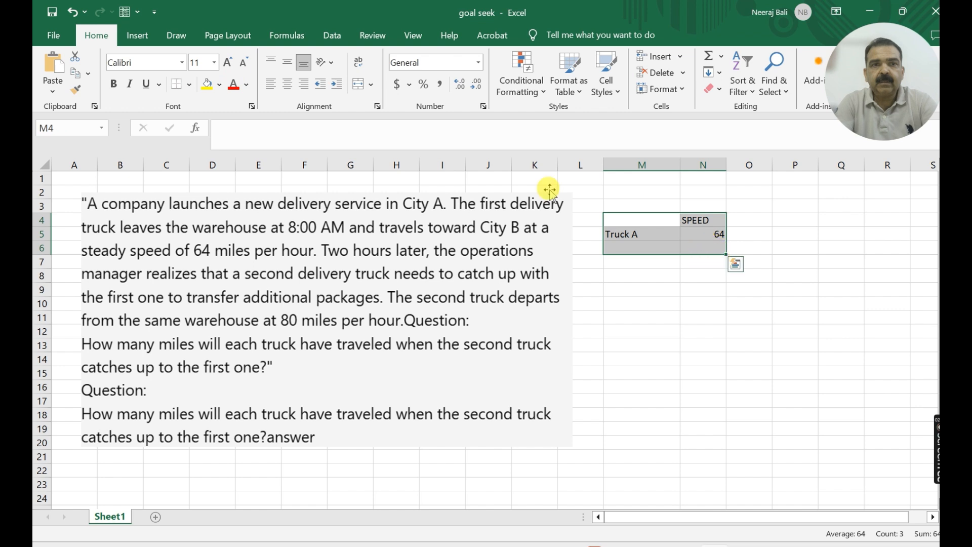
left_click(228, 63)
left_click(228, 64)
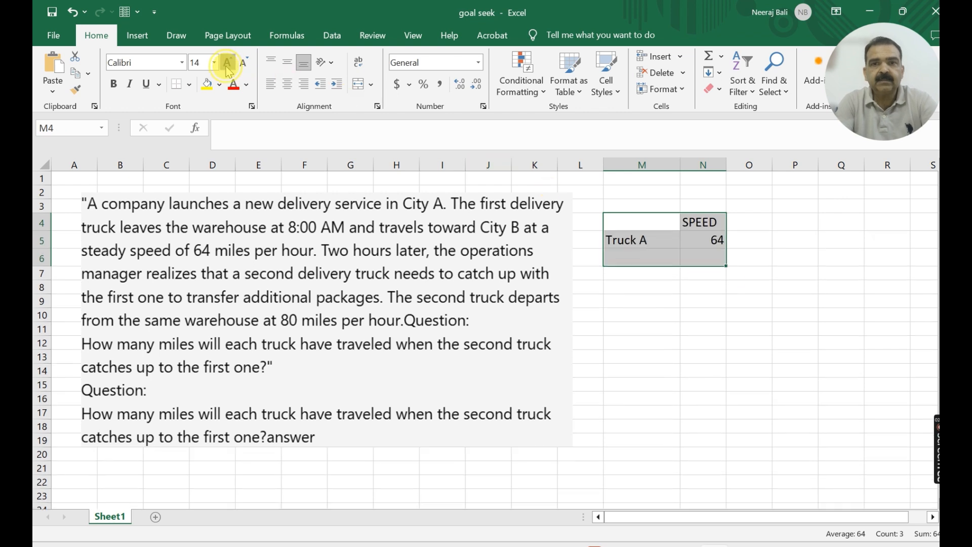
left_click(228, 64)
left_click(228, 64)
left_click(228, 64)
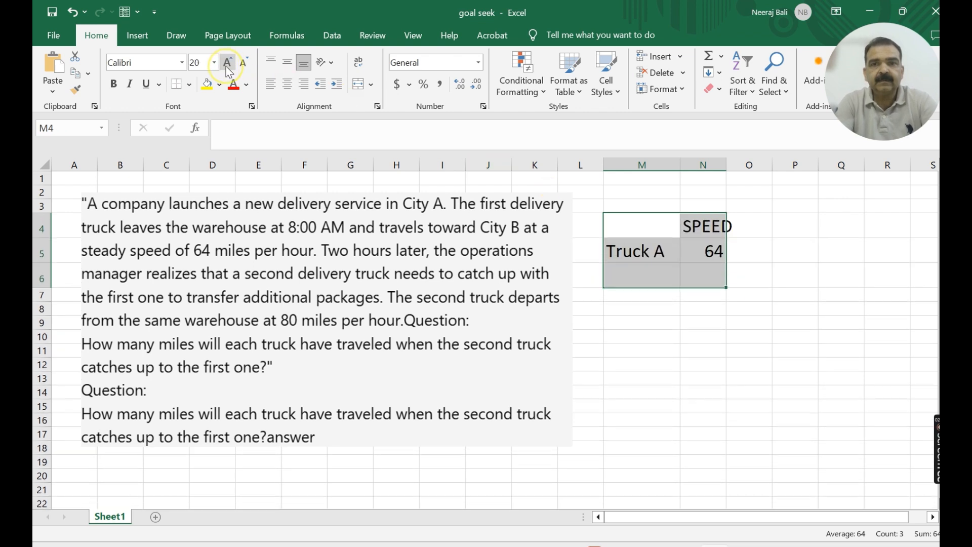
left_click(633, 277)
left_click(642, 217)
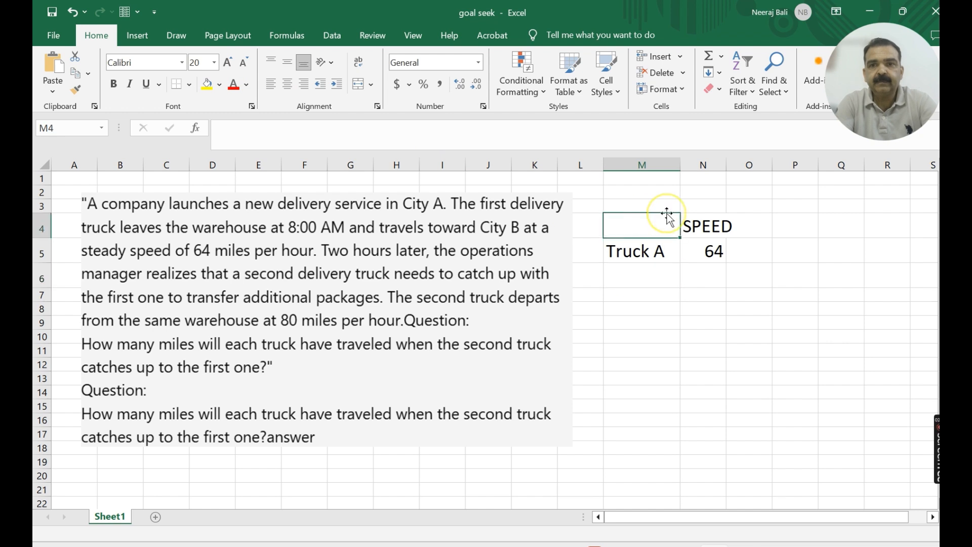
left_click(740, 257)
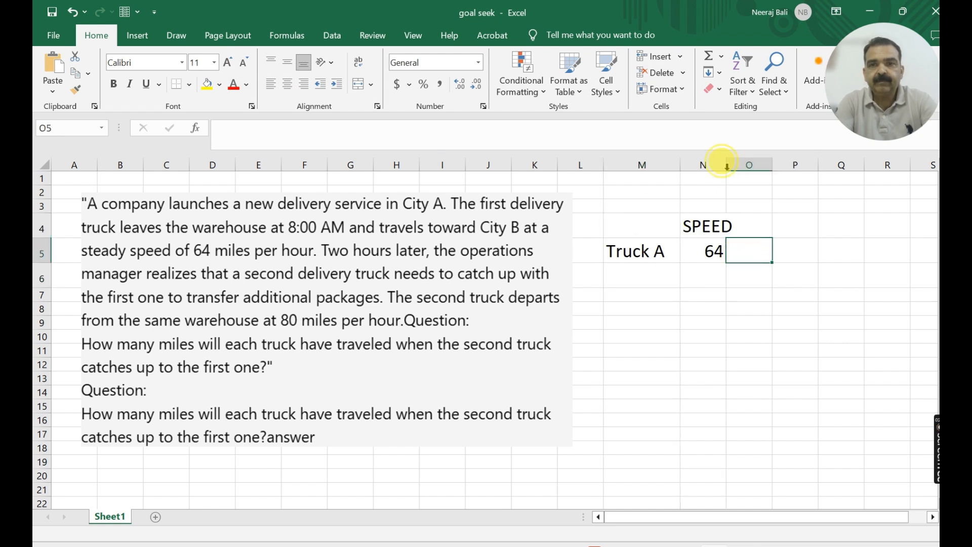
double_click(726, 165)
- Add the row label "TRUCK B" in cell M6 and enter its speed of 80 in N6
left_click(626, 269)
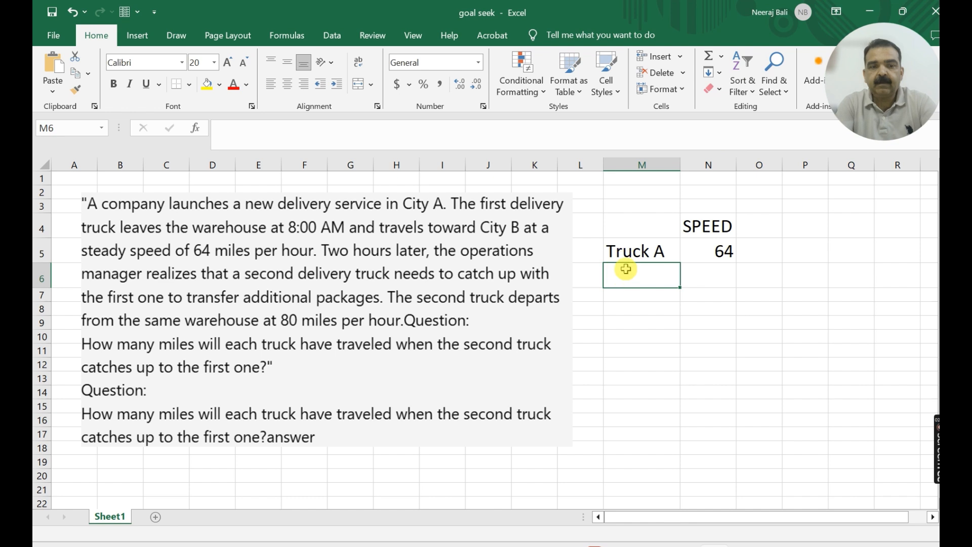
type("TR")
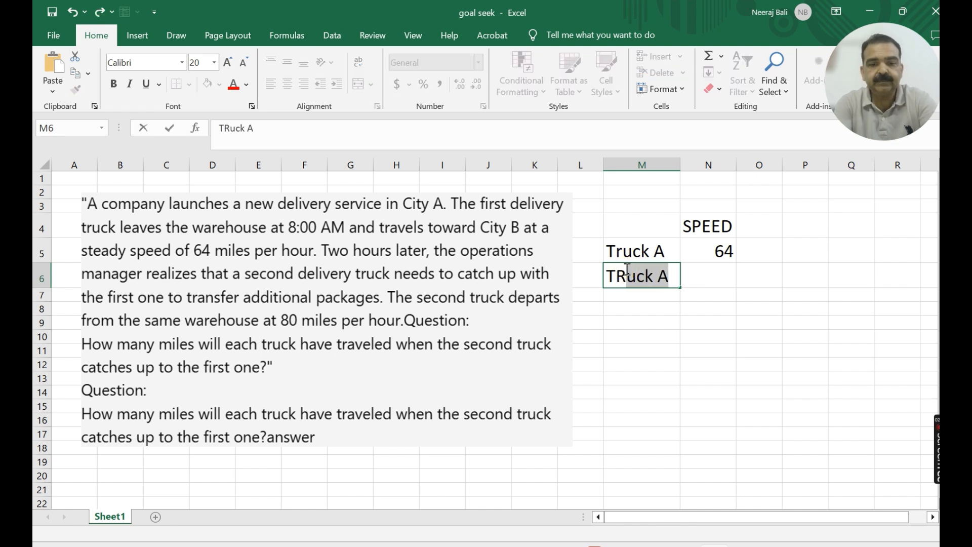
type("UCK B")
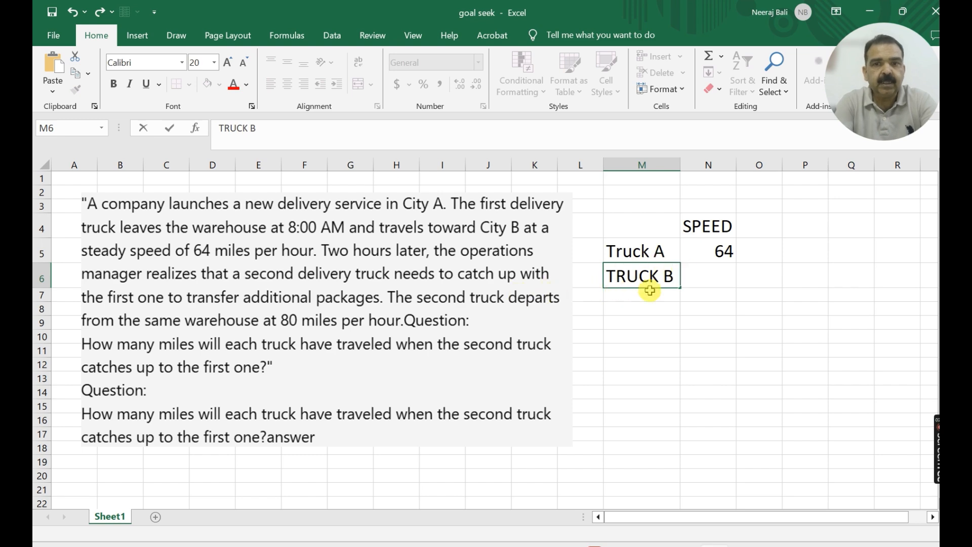
left_click(716, 277)
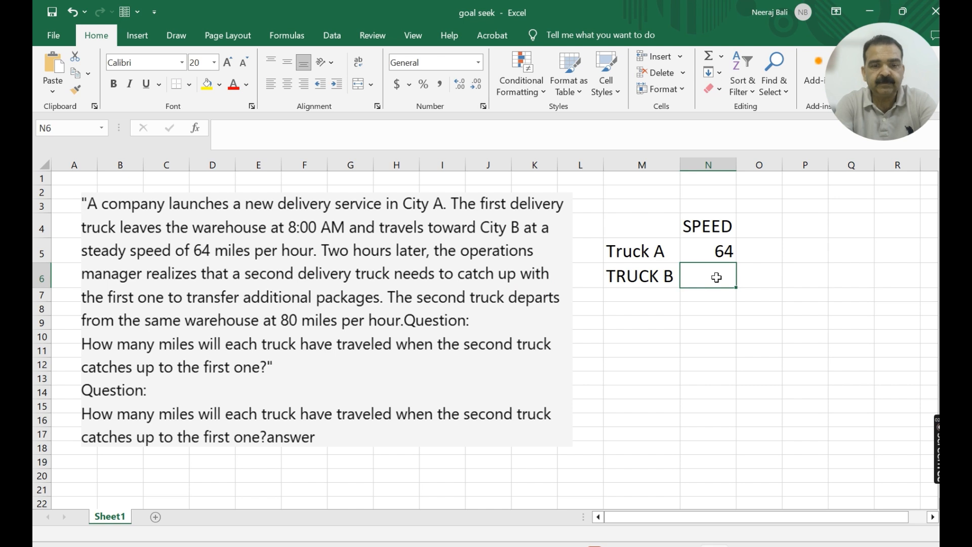
left_click(716, 277)
type("80")
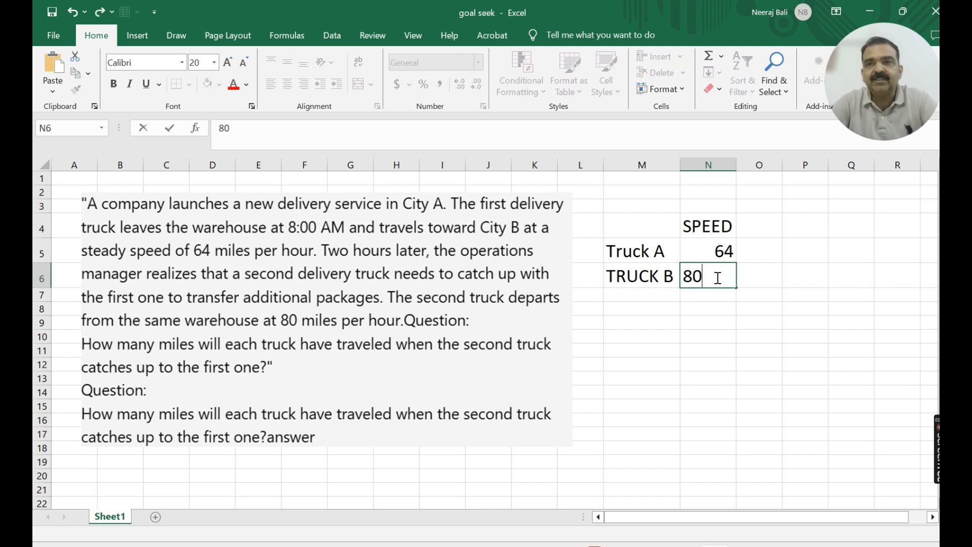
left_click(709, 304)
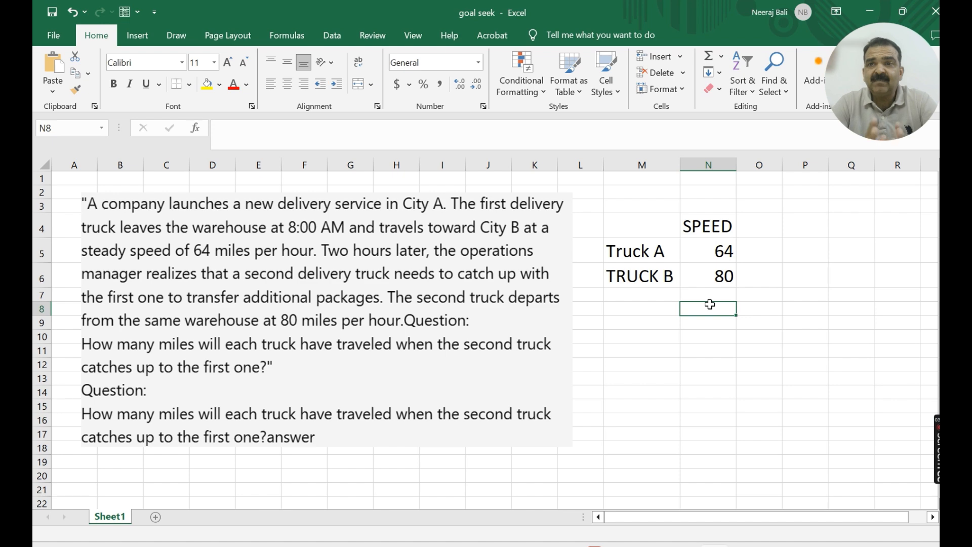
- Open Goal Seek to examine its set cell, target value and changing cell fields, and close it without running it
left_click(868, 86)
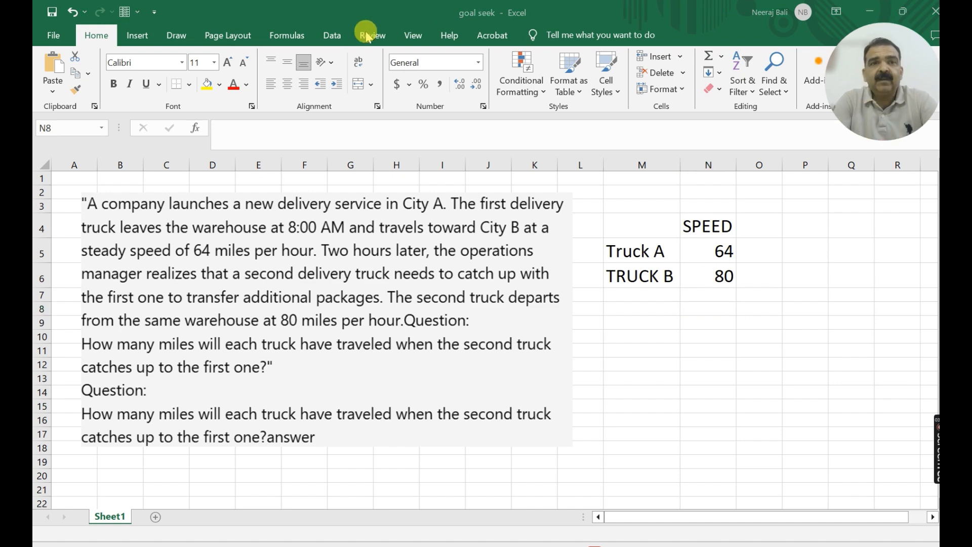
left_click(338, 39)
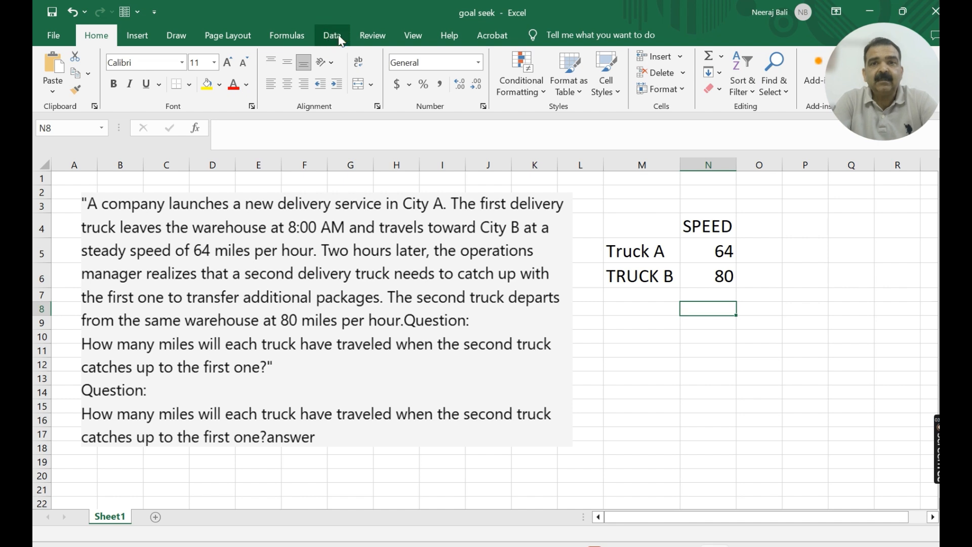
left_click(338, 39)
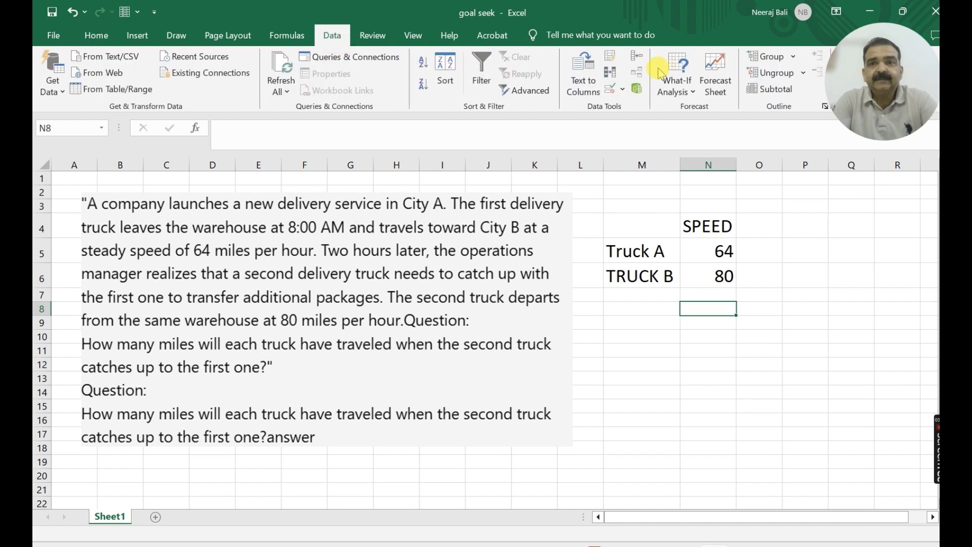
left_click(678, 81)
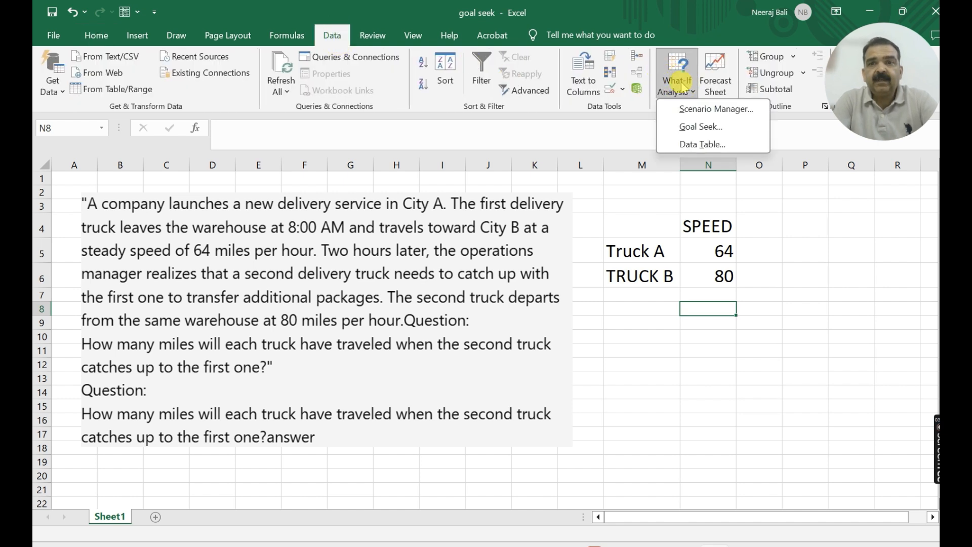
left_click(699, 127)
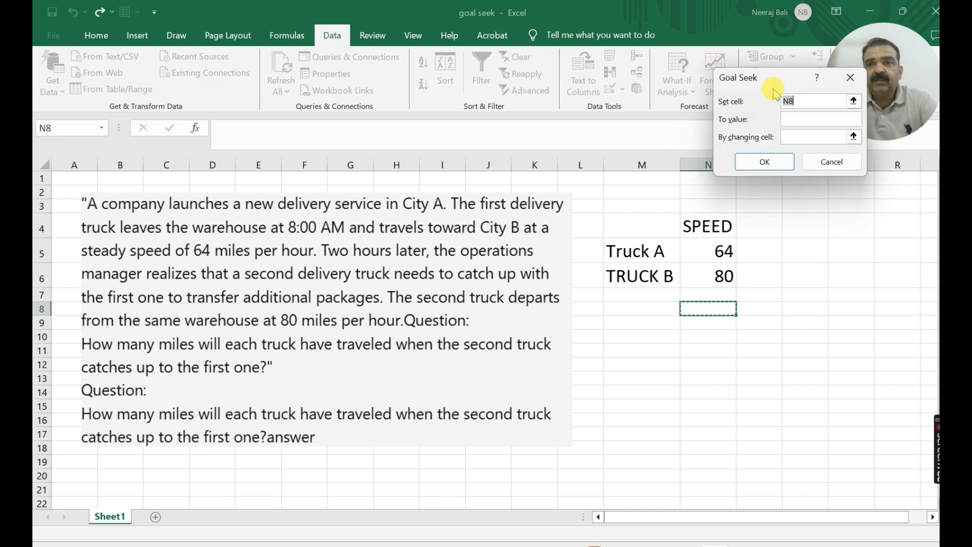
left_click_drag(759, 78, 660, 75)
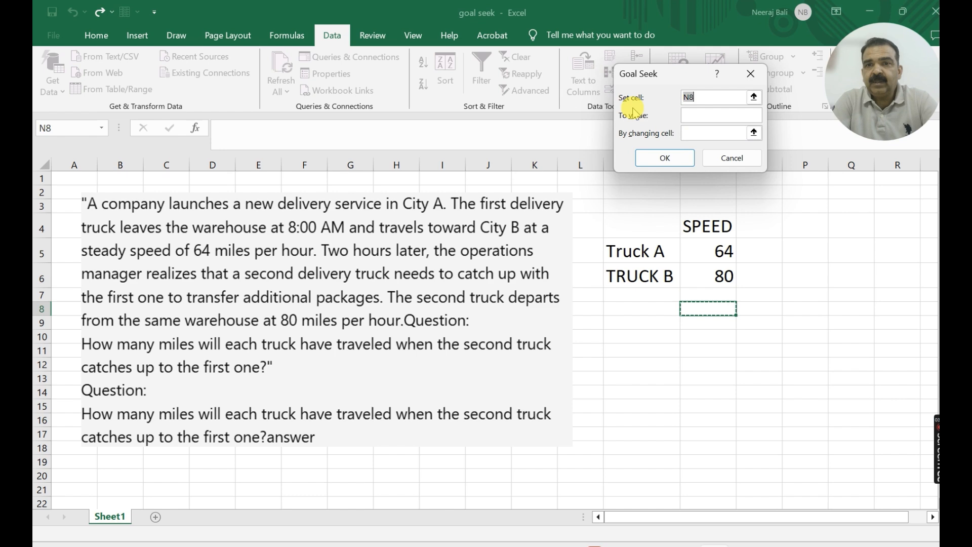
left_click(697, 100)
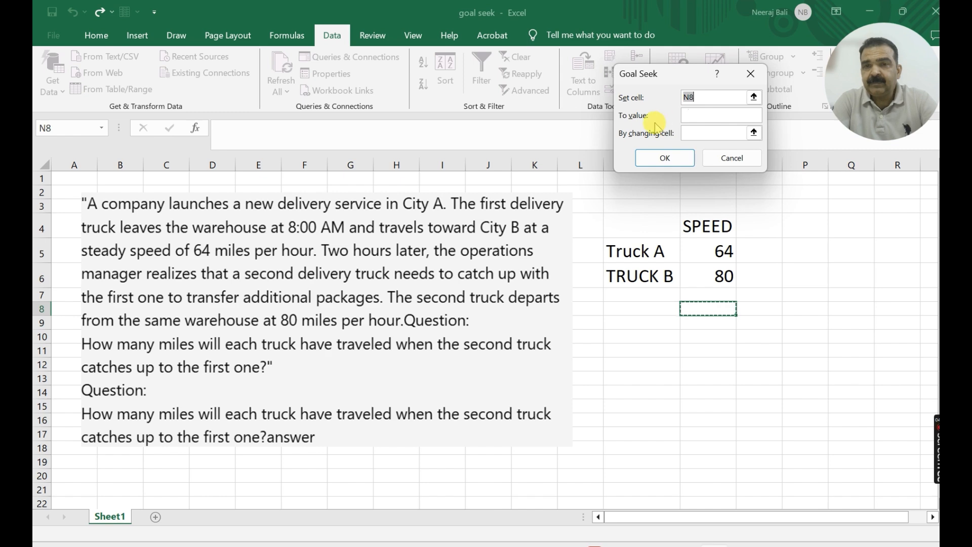
left_click(699, 133)
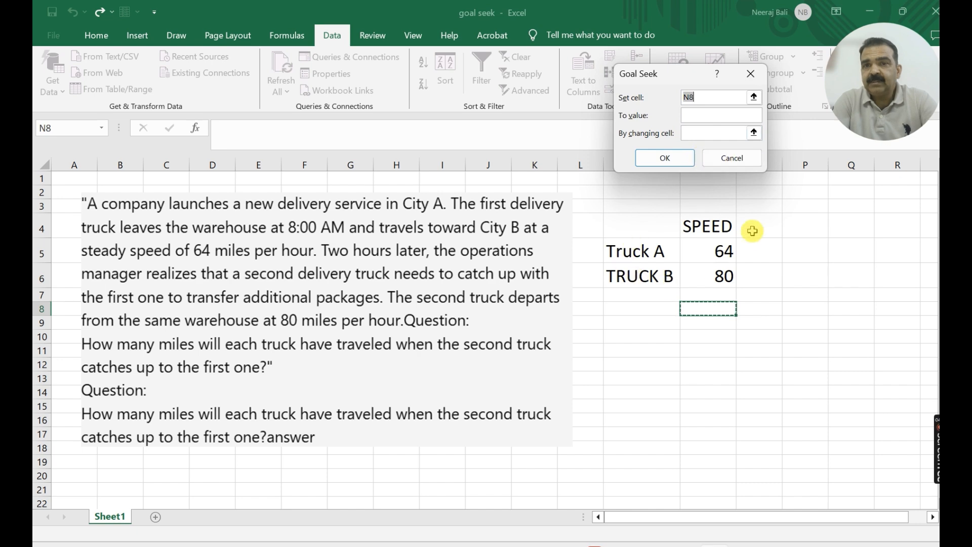
left_click(737, 161)
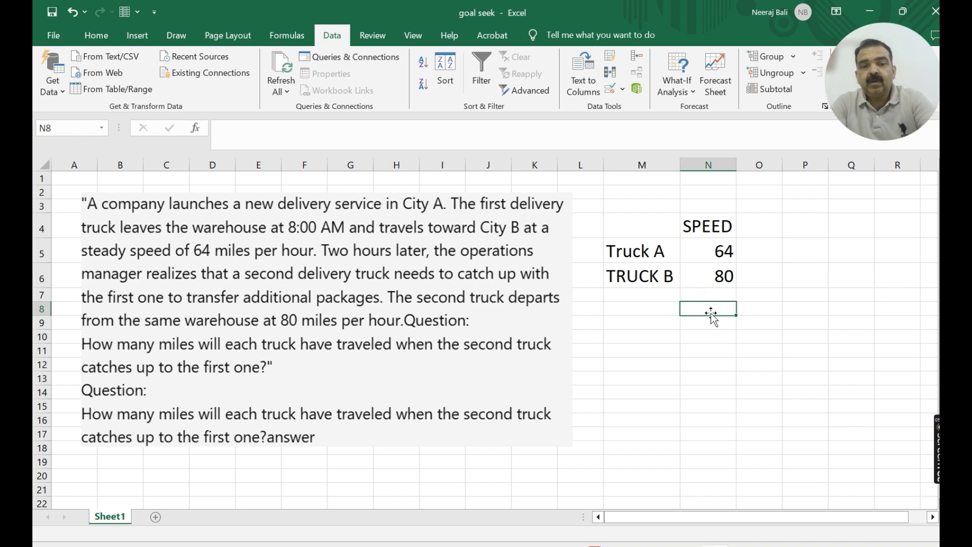
- Enter the value 2 in cell N8 below the truck speeds
type("2")
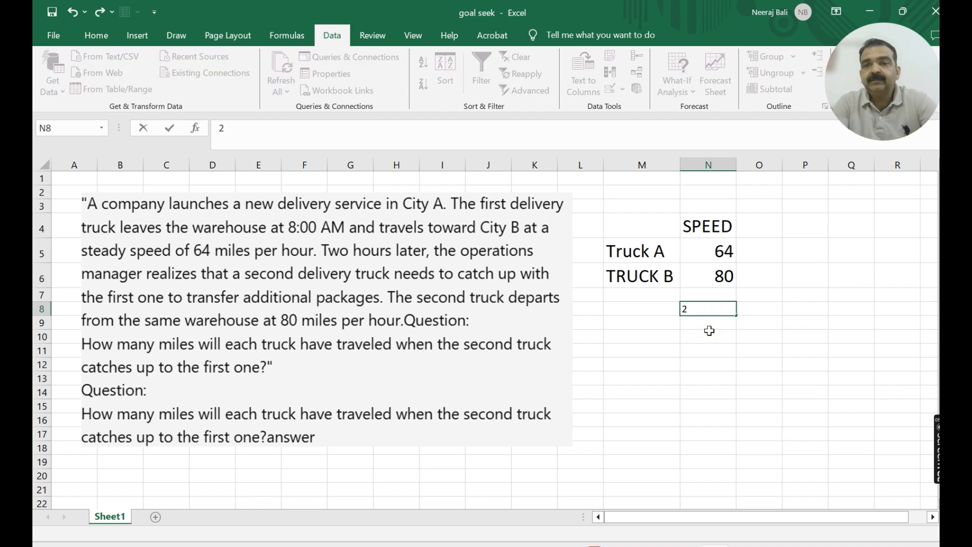
left_click(708, 335)
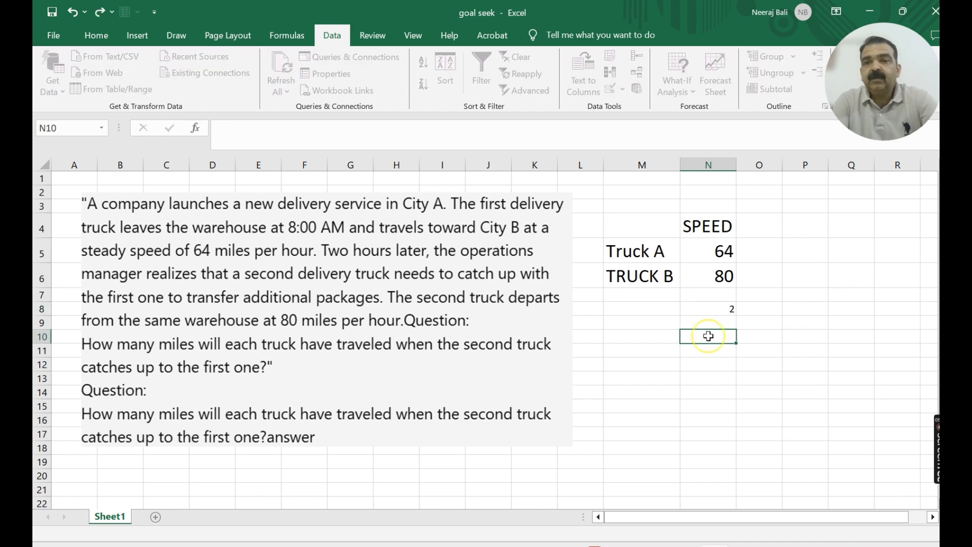
left_click(710, 310)
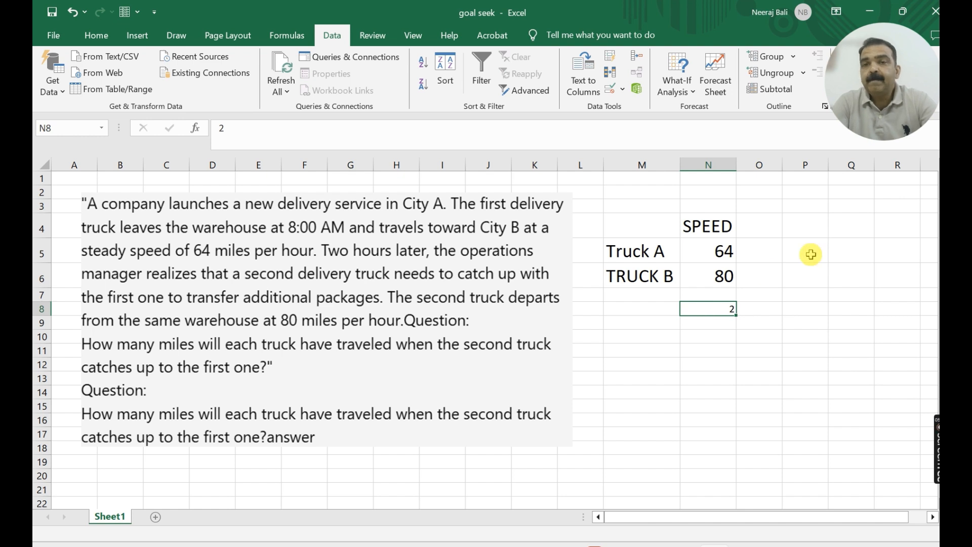
- Enter the column heading "Distance travelled" in cell O4 and fit column O's width to its contents
left_click(756, 227)
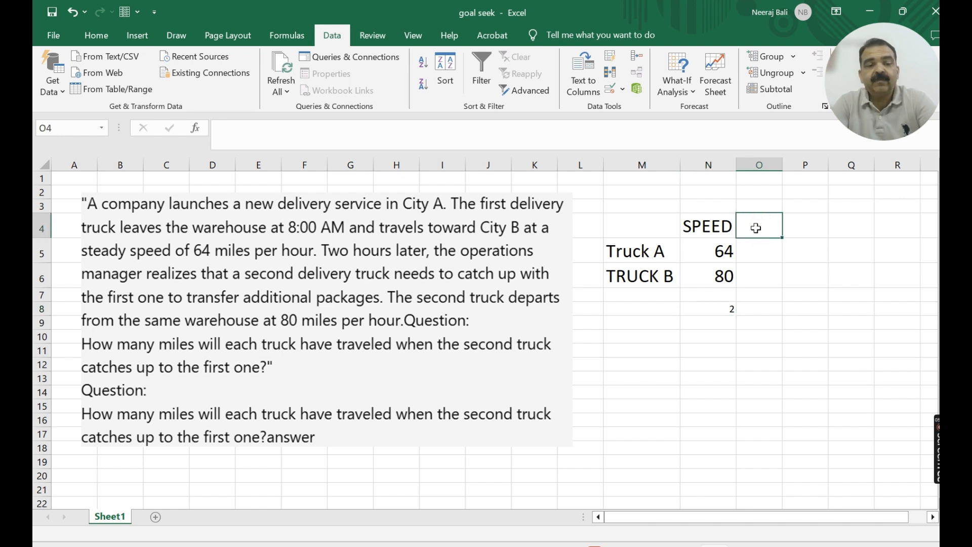
type("D")
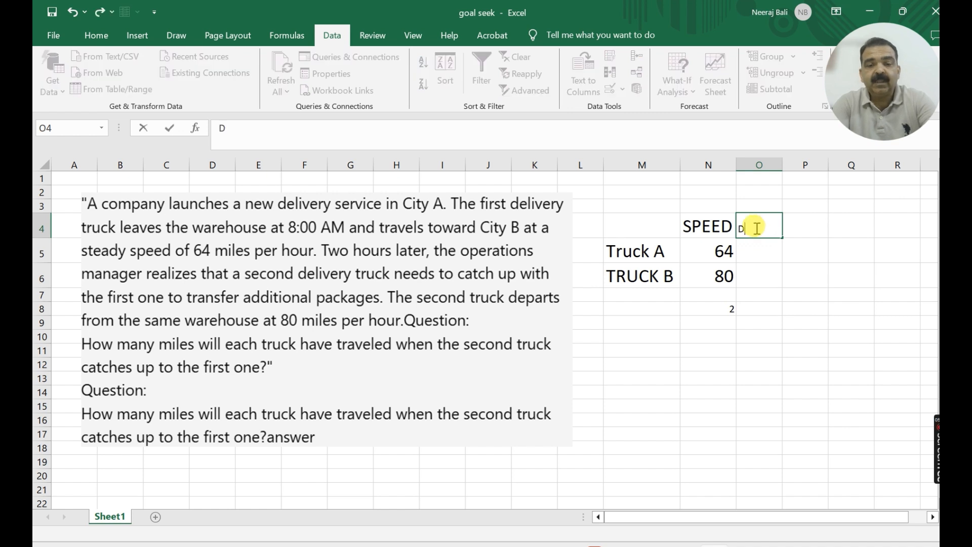
type("istance")
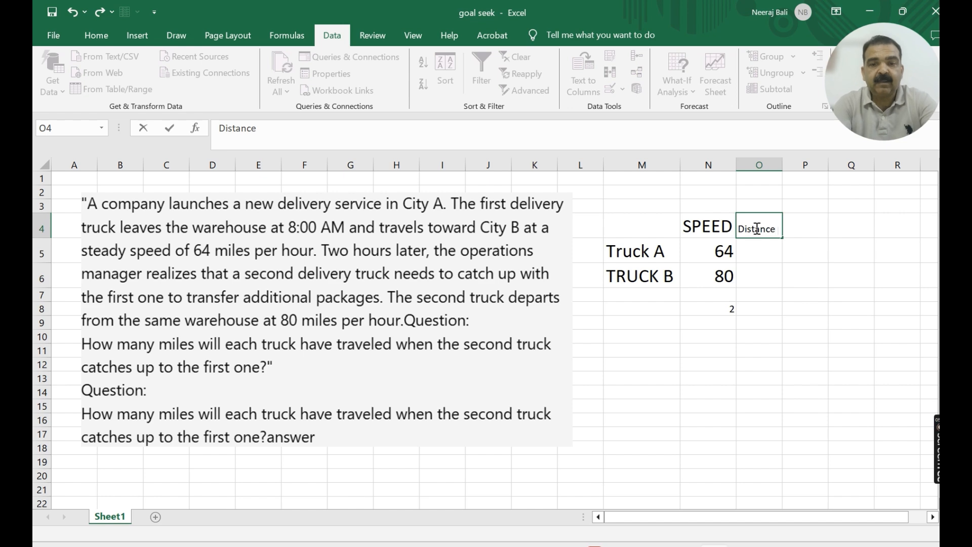
type(" trave")
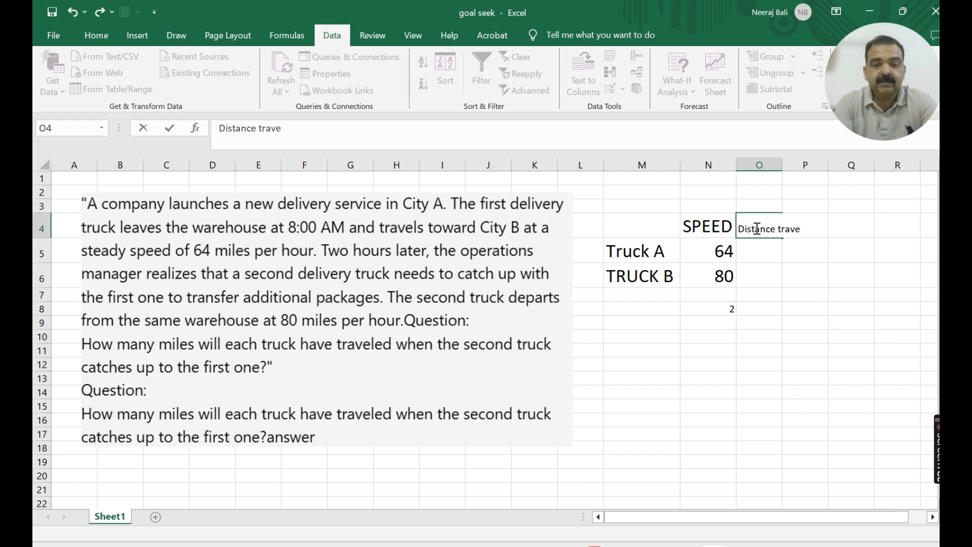
type("lled")
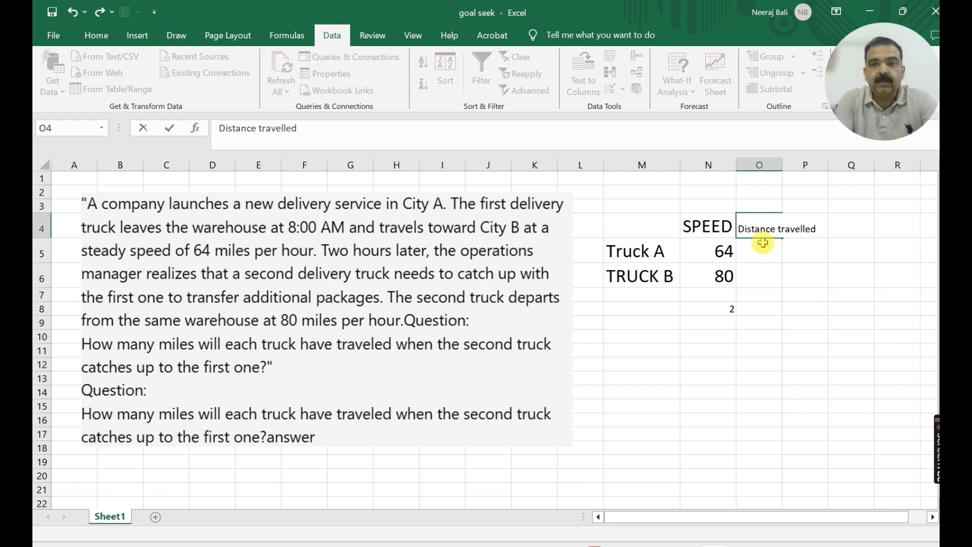
left_click(771, 268)
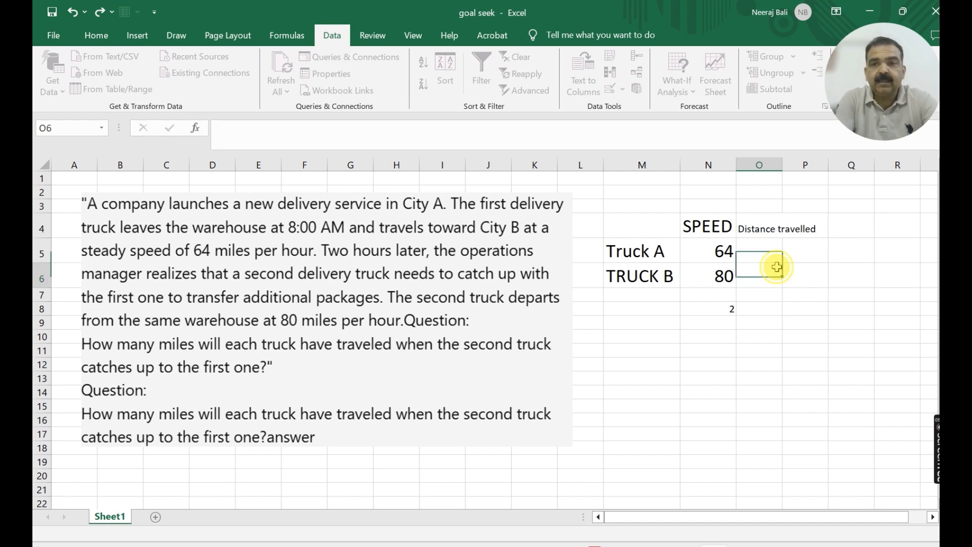
double_click(784, 170)
- Format the "Distance travelled" heading in O4 as bold 16-point text and refit column O's width to it
left_click(782, 229)
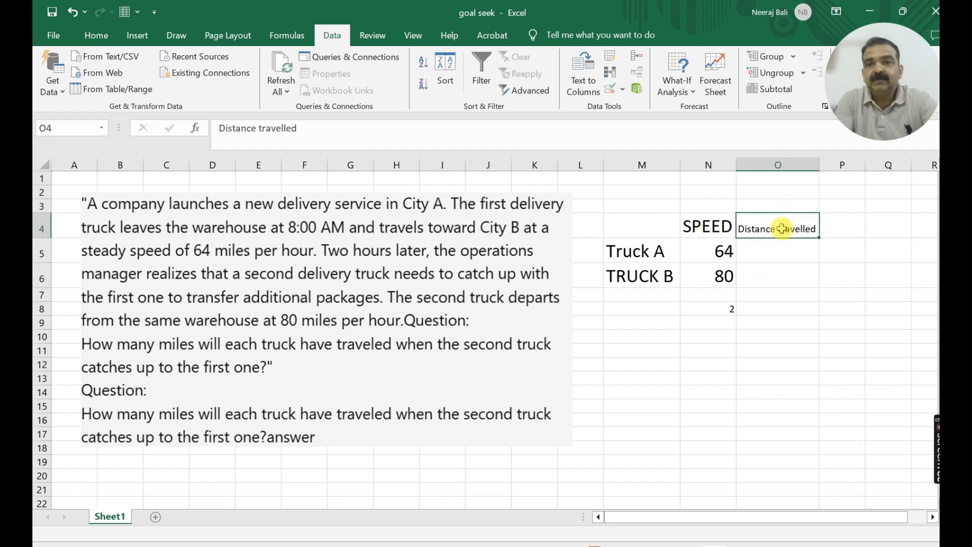
left_click(98, 35)
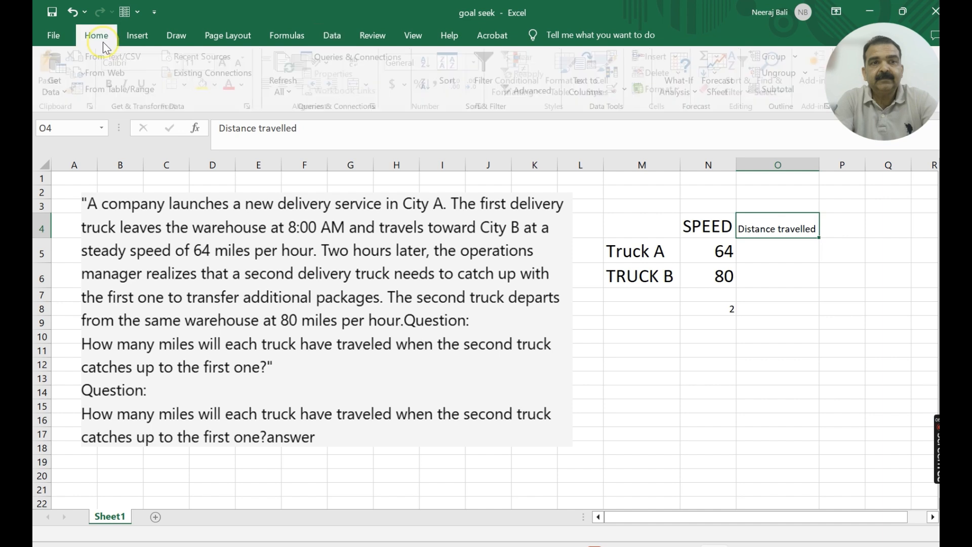
left_click(228, 63)
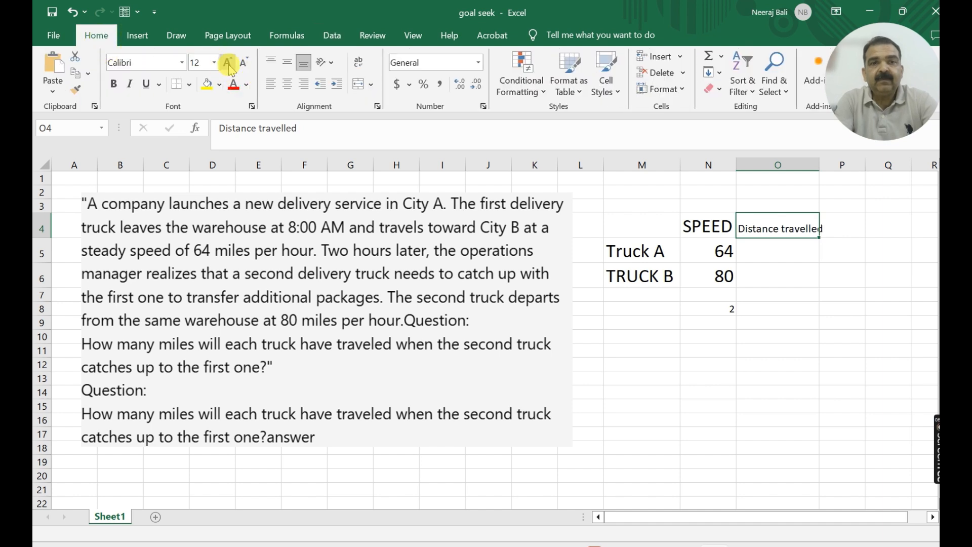
left_click(229, 62)
left_click(228, 62)
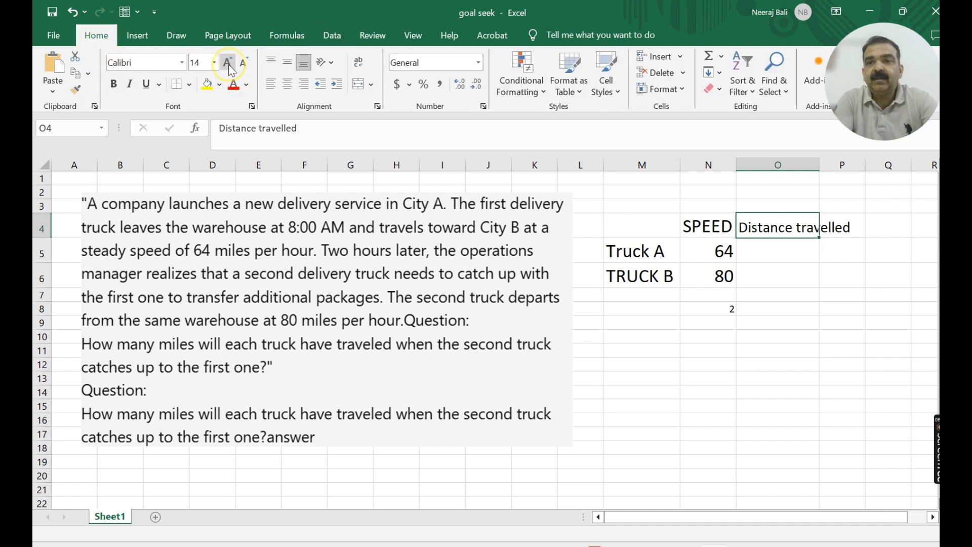
left_click(748, 250)
left_click(748, 226)
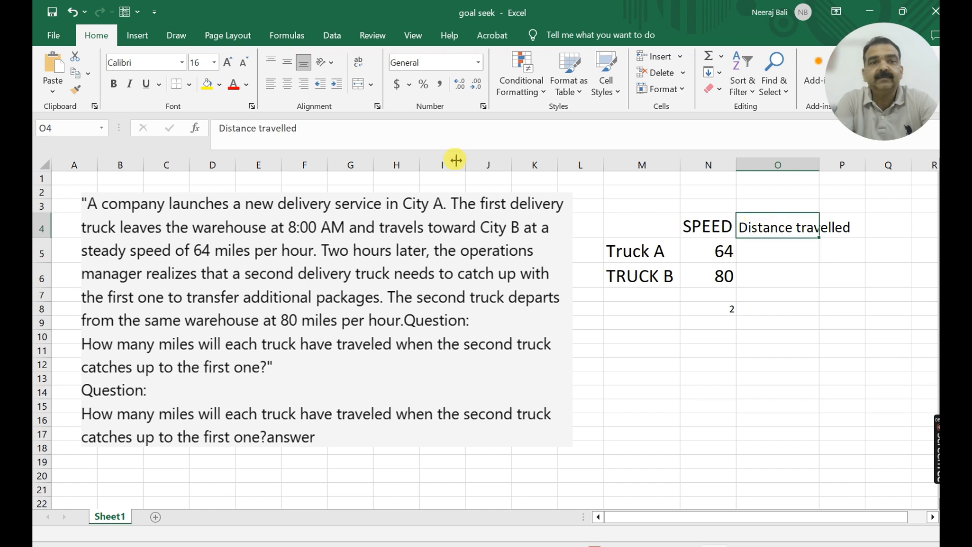
left_click(113, 85)
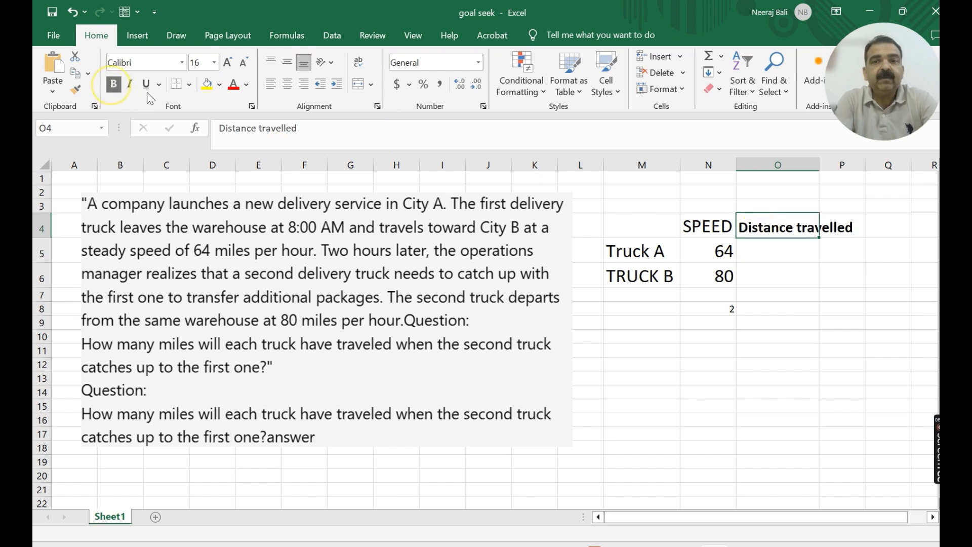
left_click(706, 227)
left_click(777, 250)
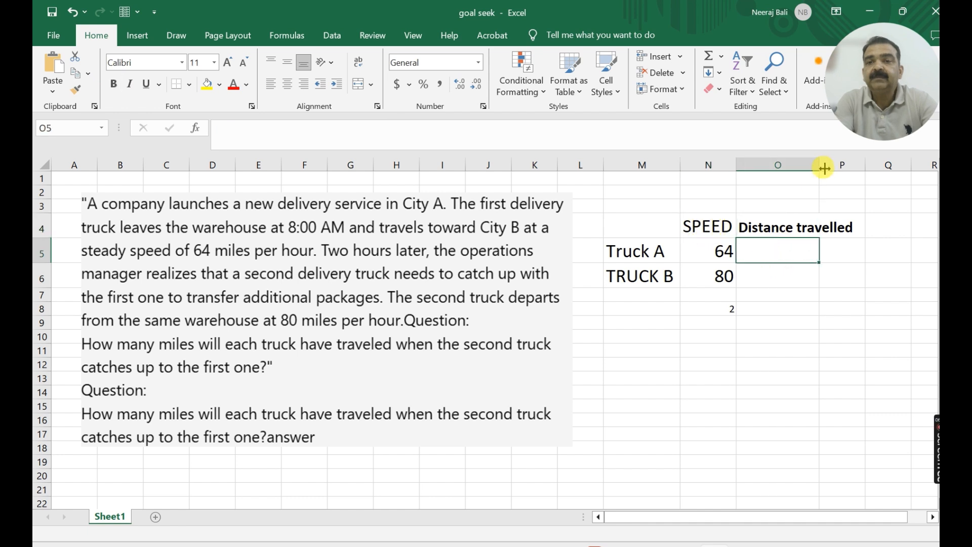
double_click(819, 164)
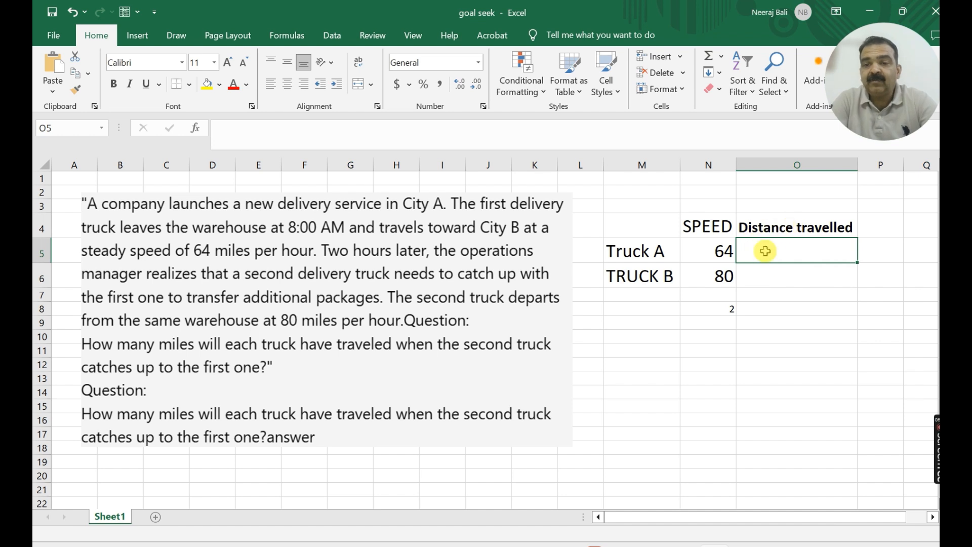
- Calculate Truck A's distance in cell O5 with the formula =N5*N8, multiplying its speed by the value in N8
type("=")
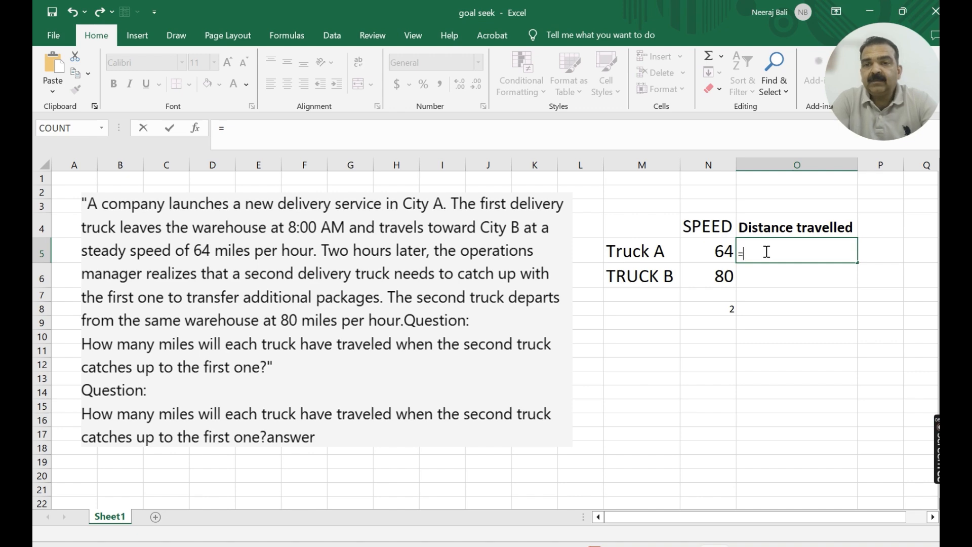
left_click(716, 251)
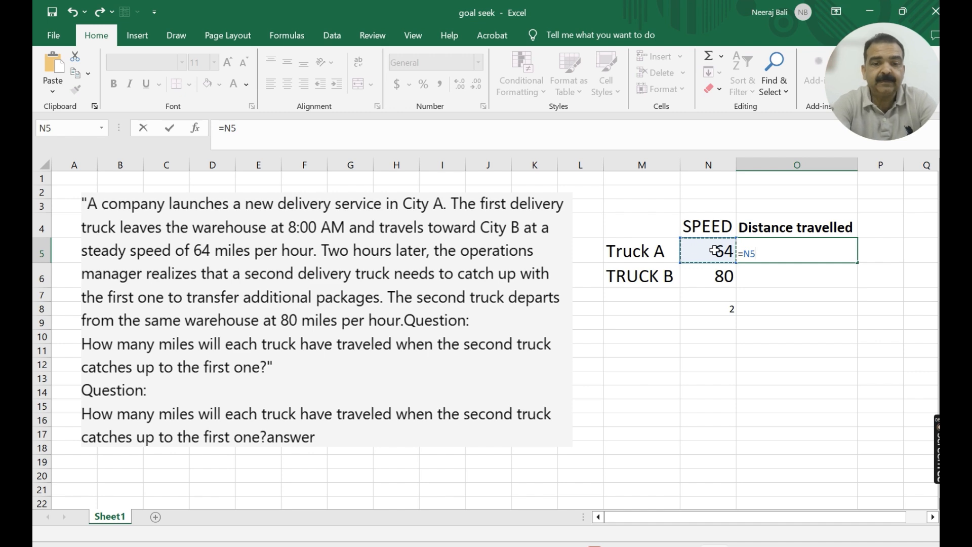
left_click(712, 309)
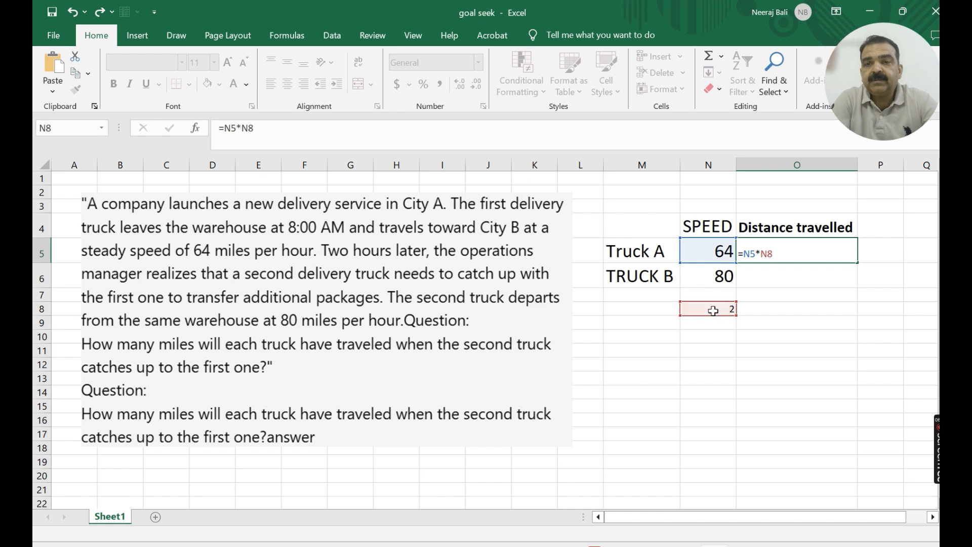
key("Return")
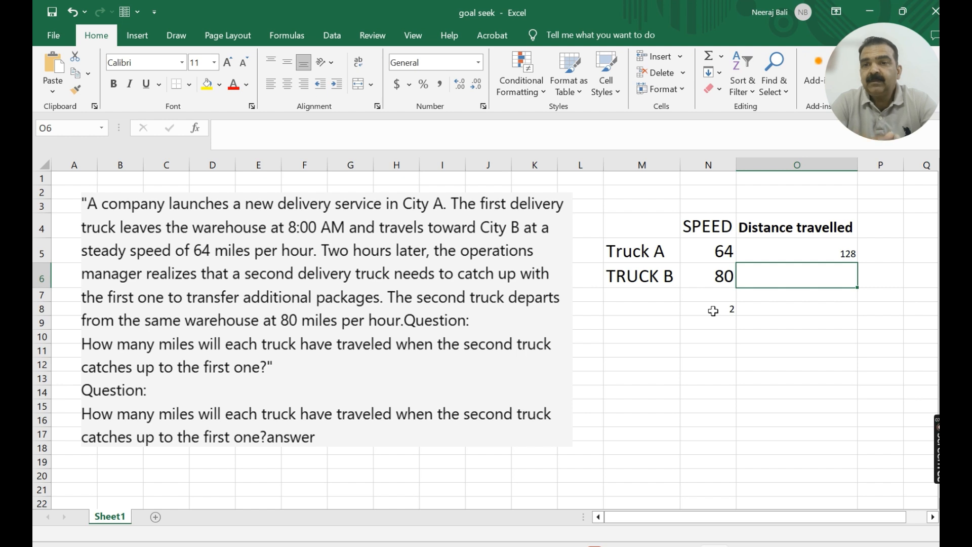
left_click(755, 248)
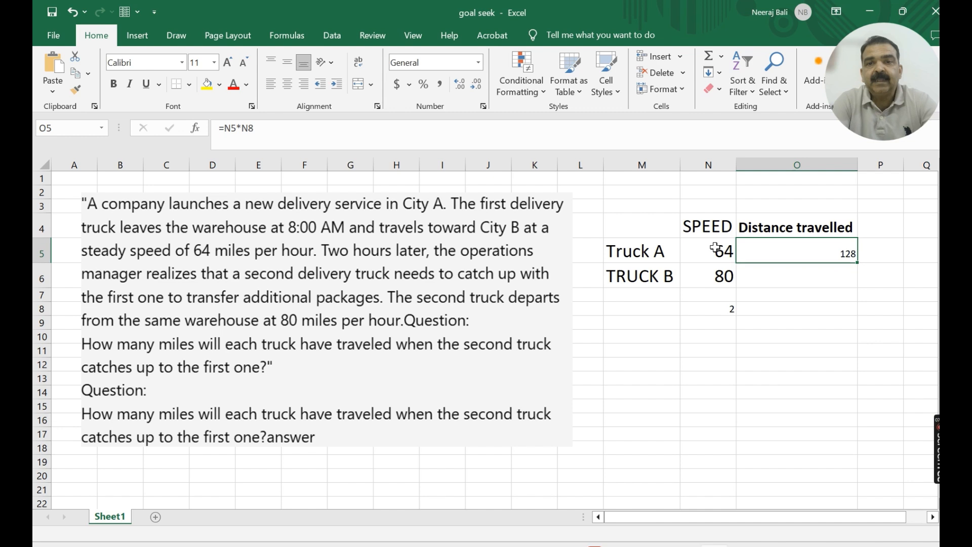
left_click(723, 310)
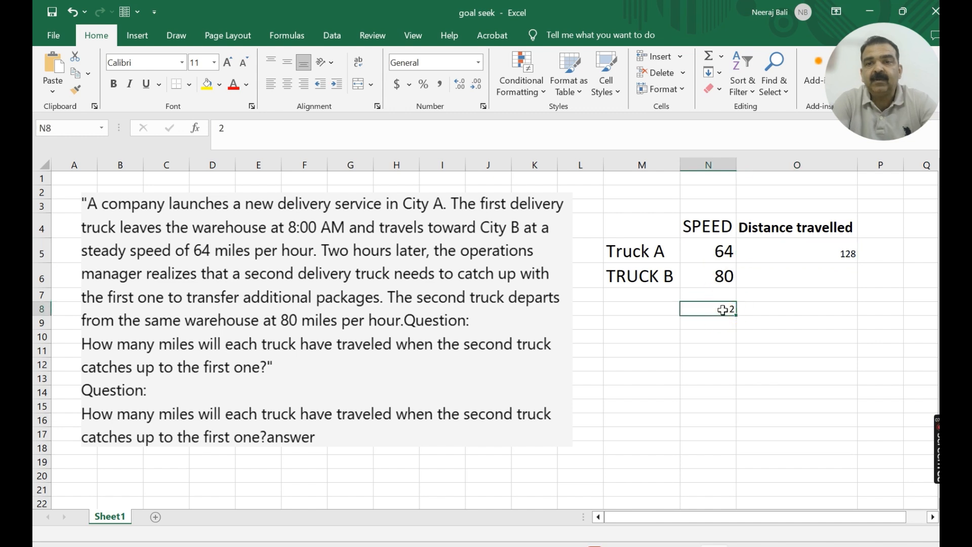
- Add the label "Time in hours" in cell M8 and make it bold
left_click(663, 311)
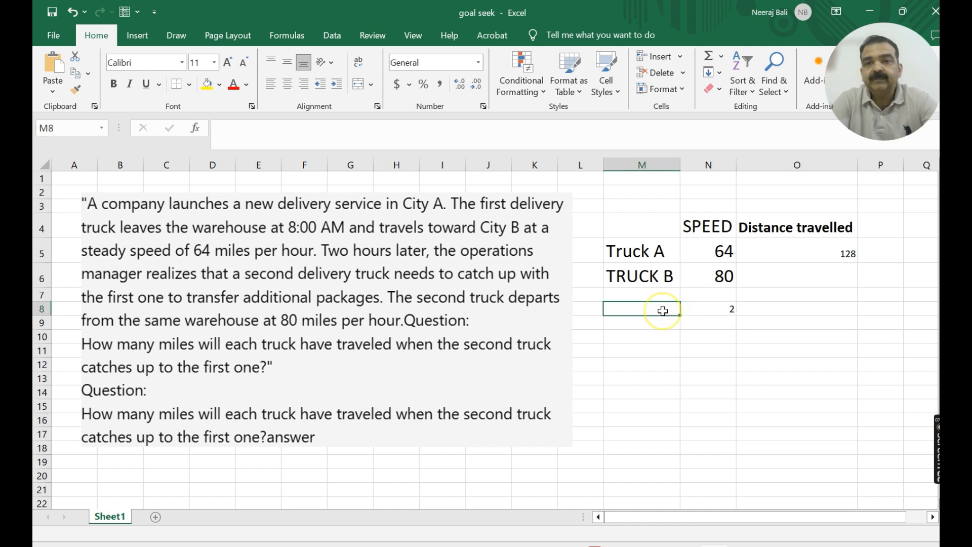
left_click(663, 311)
type("T")
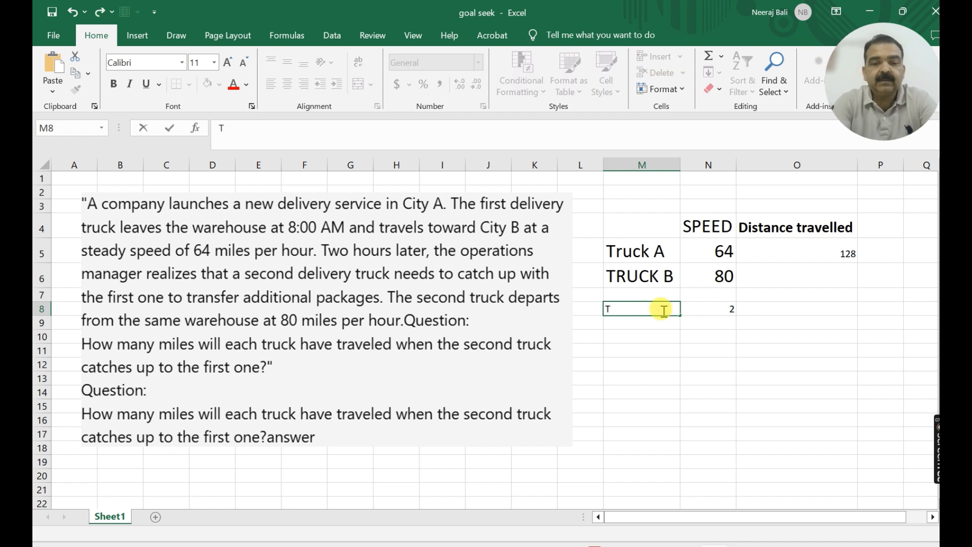
type("ime")
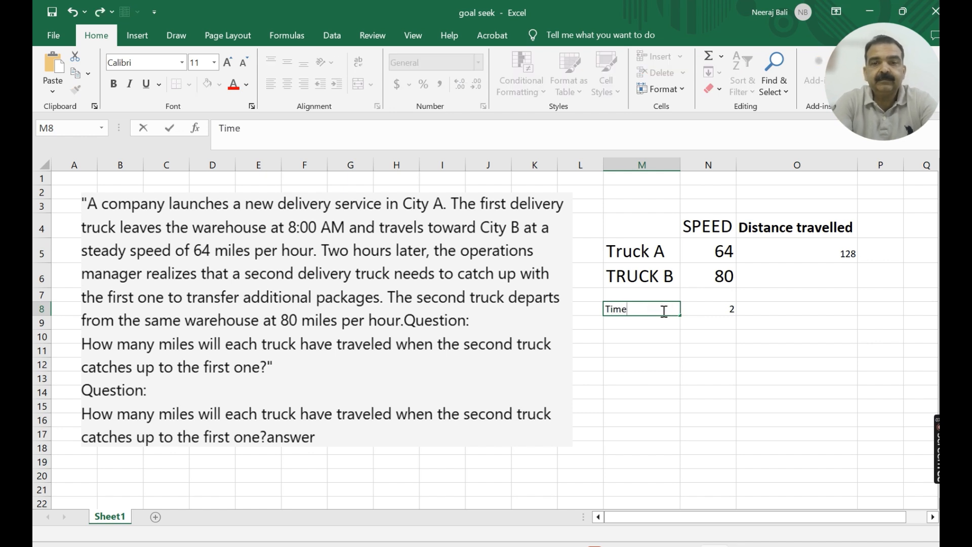
type(" in h")
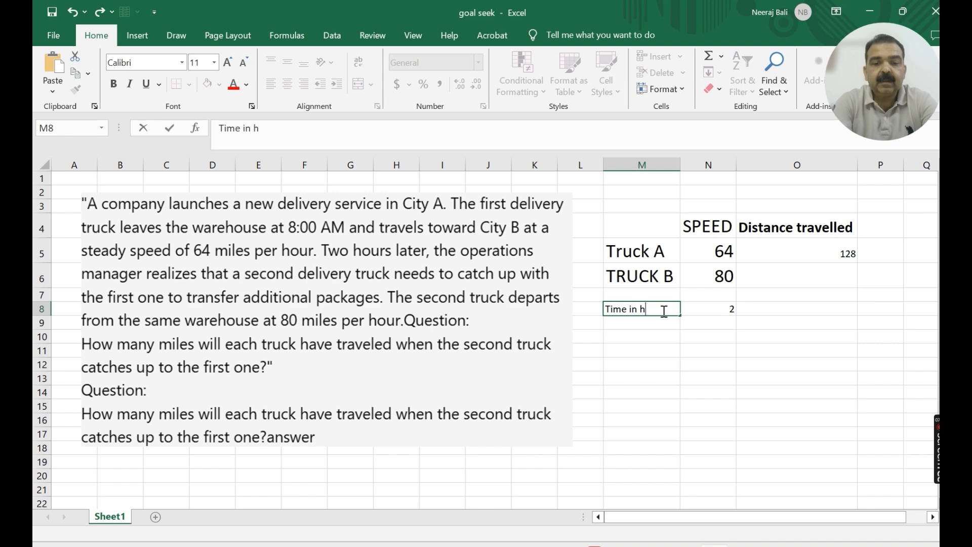
type("ours")
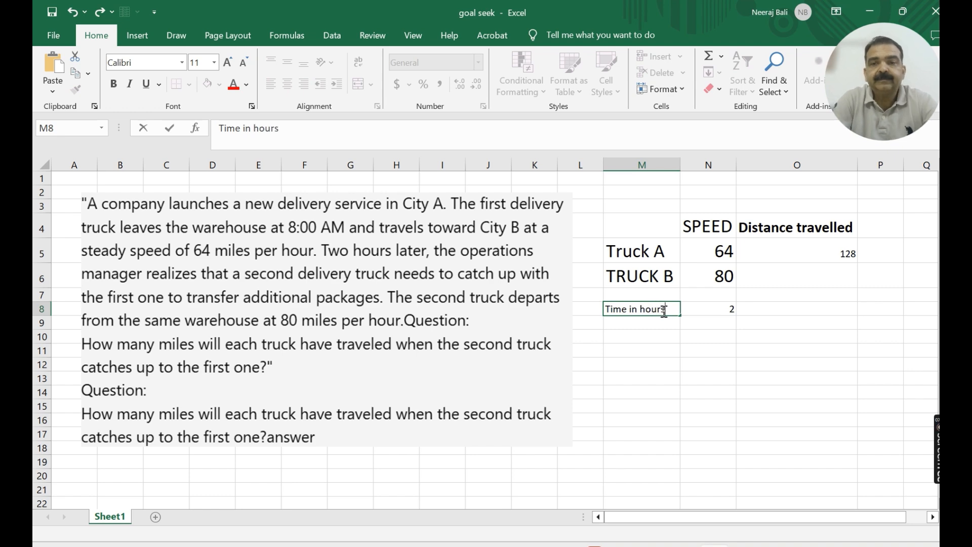
left_click(663, 334)
left_click(653, 307)
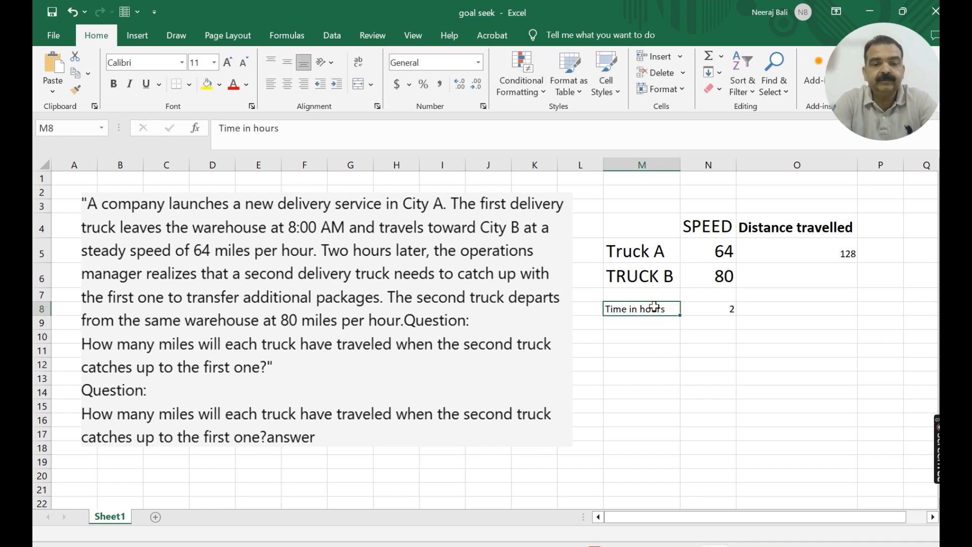
key("ctrl+b")
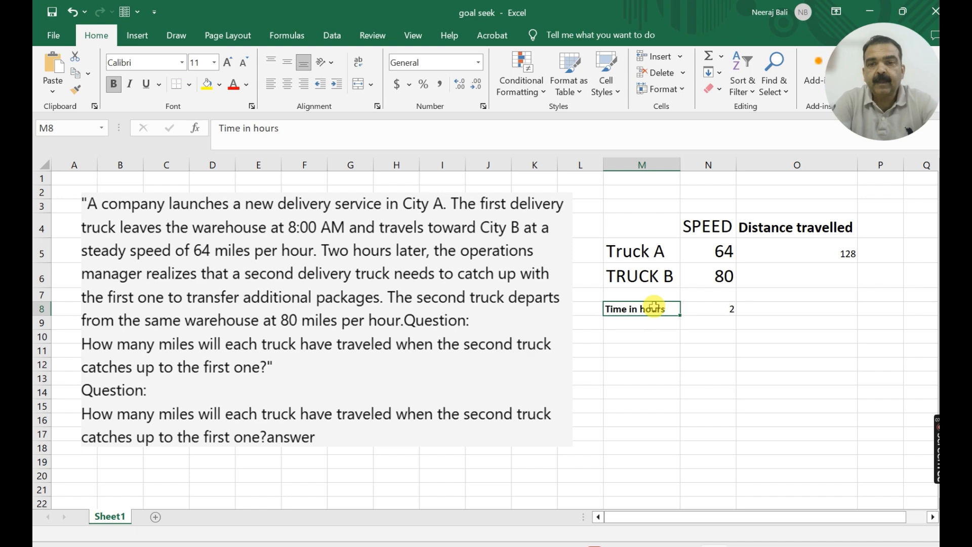
- Enlarge the font of the time value in cell N8 to 20 points
left_click(725, 308)
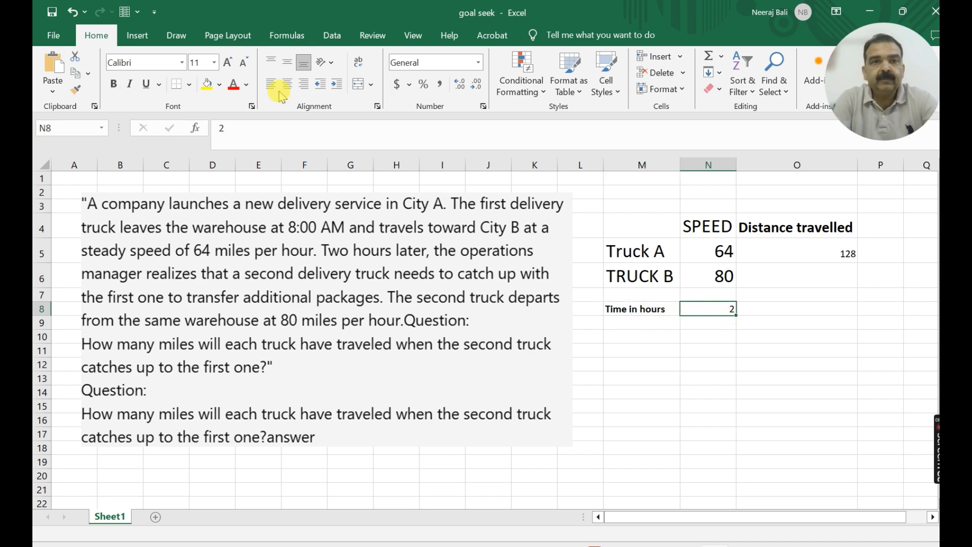
left_click(226, 62)
left_click(226, 63)
left_click(226, 63)
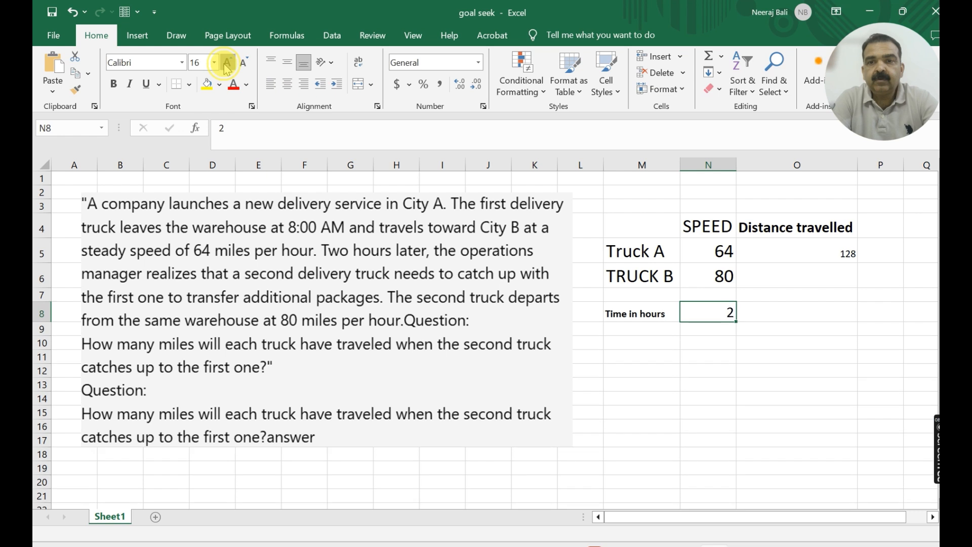
left_click(226, 63)
left_click(227, 63)
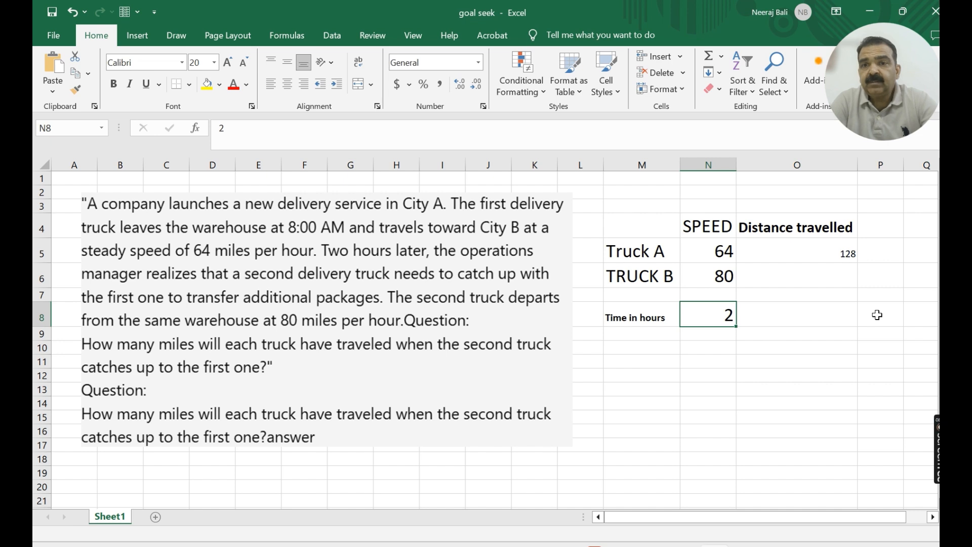
- Calculate Truck B's distance in cell O6 with the formula =N6*(N8-2), allowing for its two-hour later departure
left_click(822, 278)
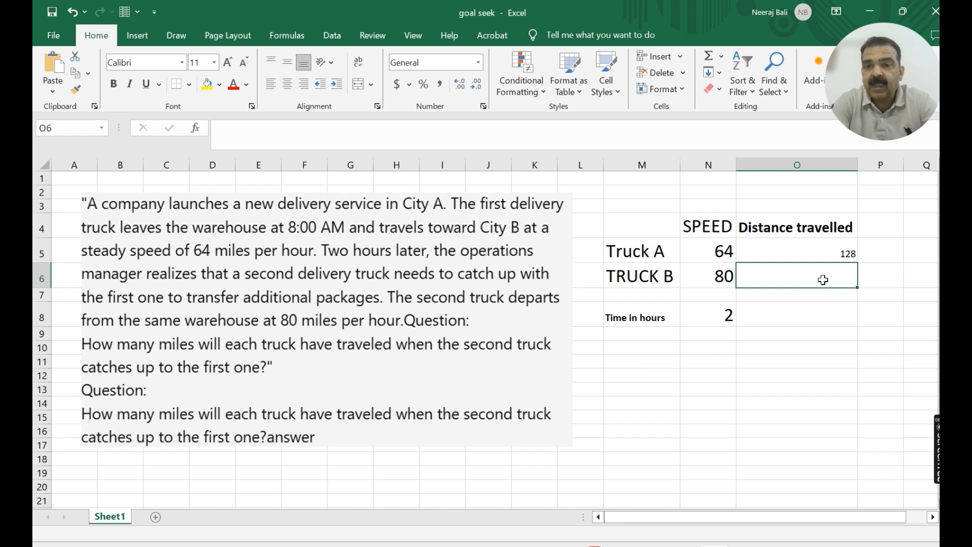
type("=")
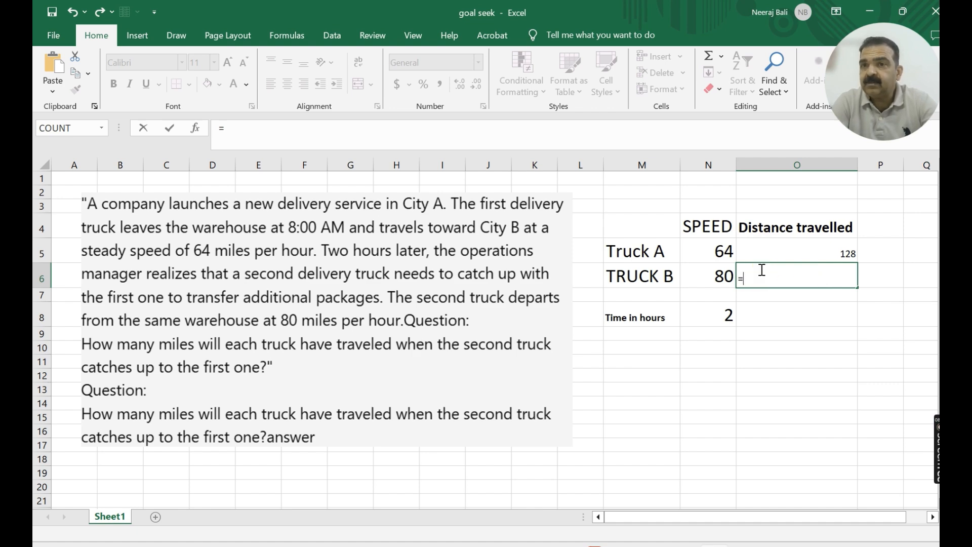
left_click(710, 276)
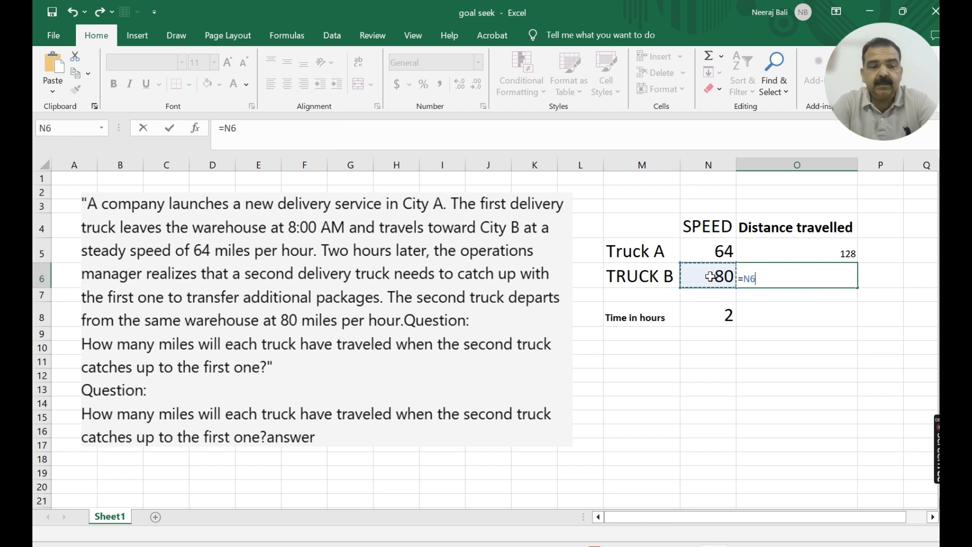
type("*")
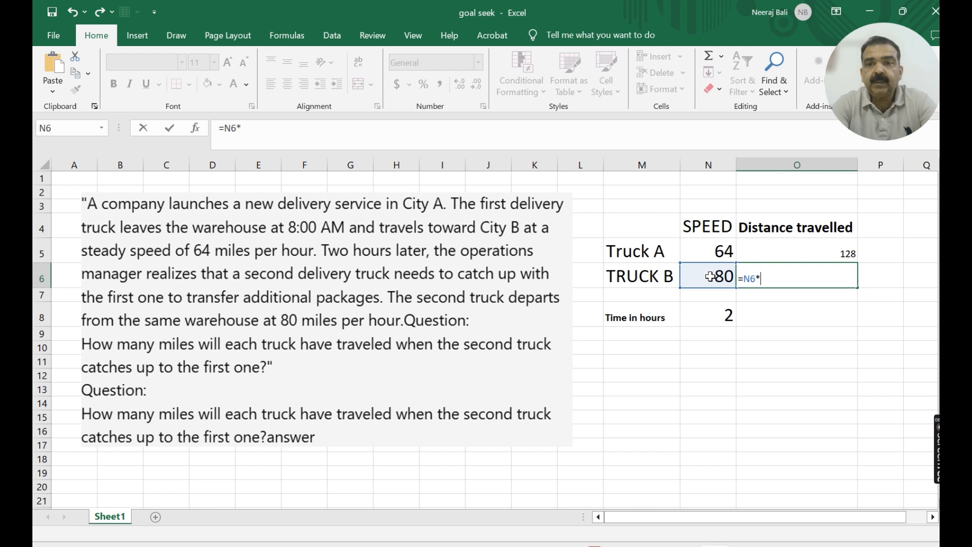
type("(")
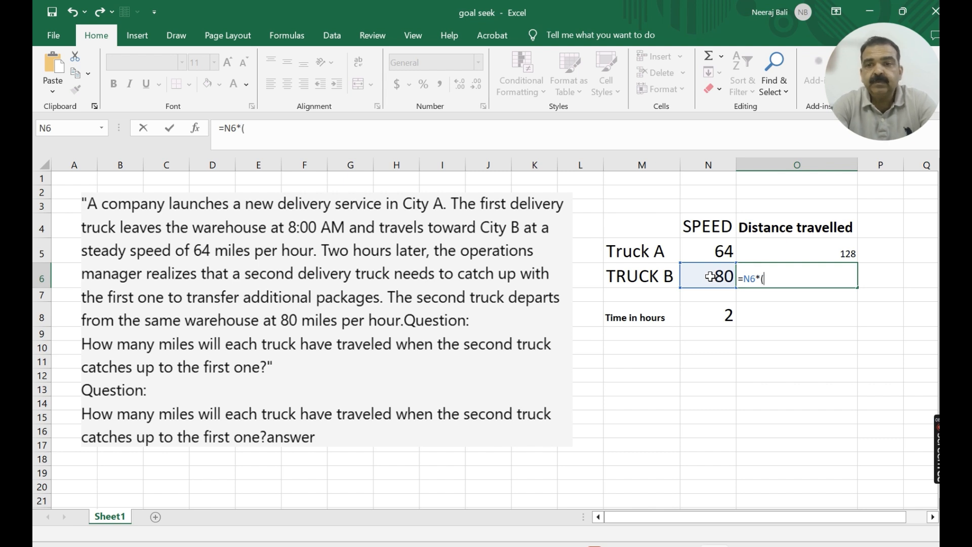
left_click(714, 314)
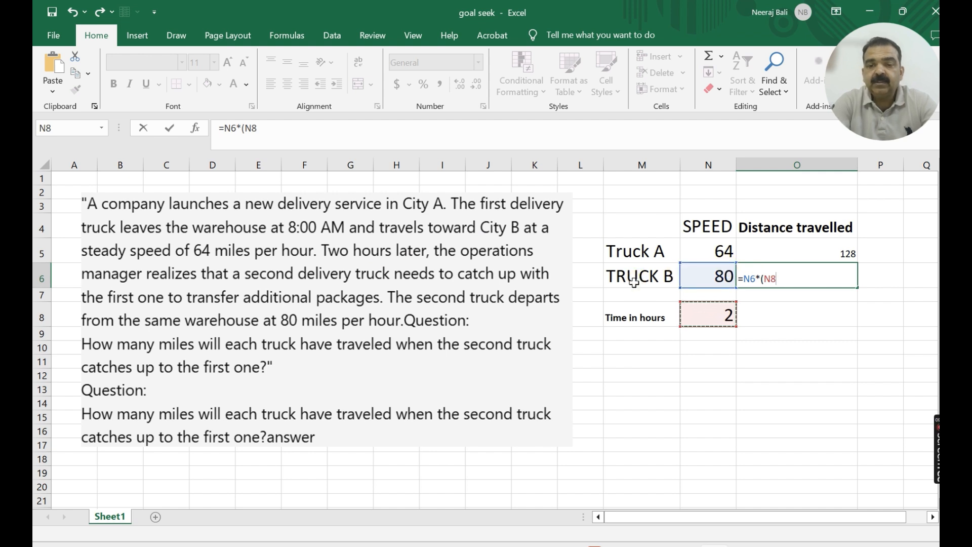
type("-2")
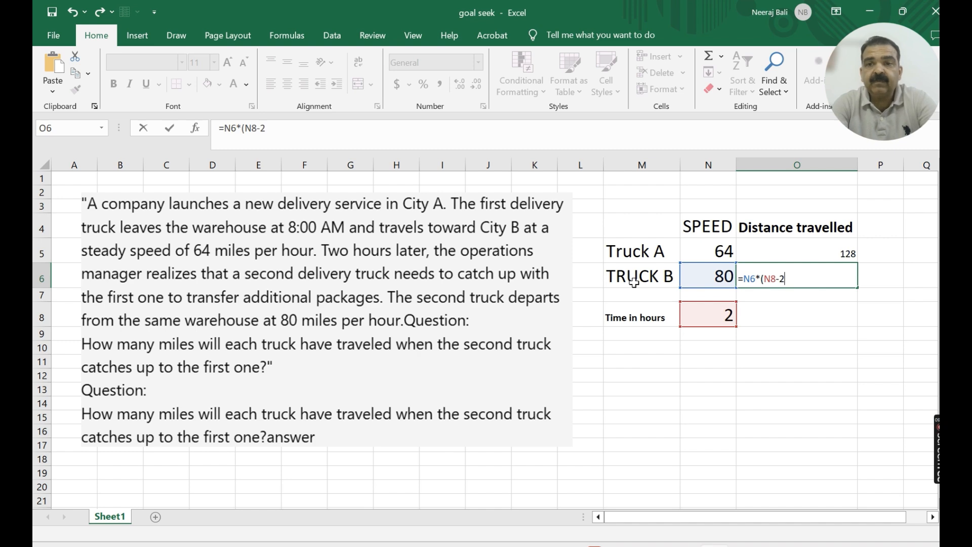
type(")")
key("Return")
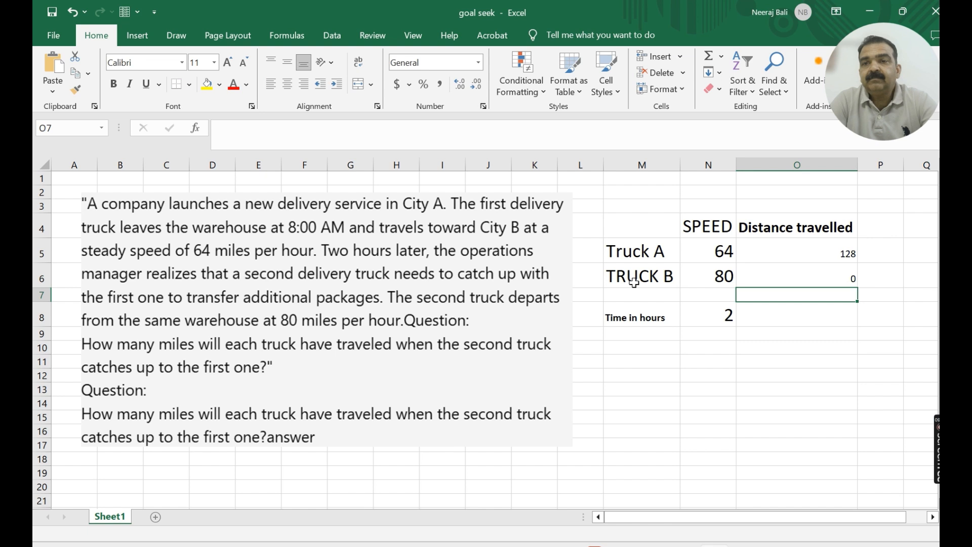
- Examine Truck B's distance formula in cell O6, enlarging the formula display area and keeping the formula as entered
left_click(795, 275)
left_click_drag(272, 128, 217, 133)
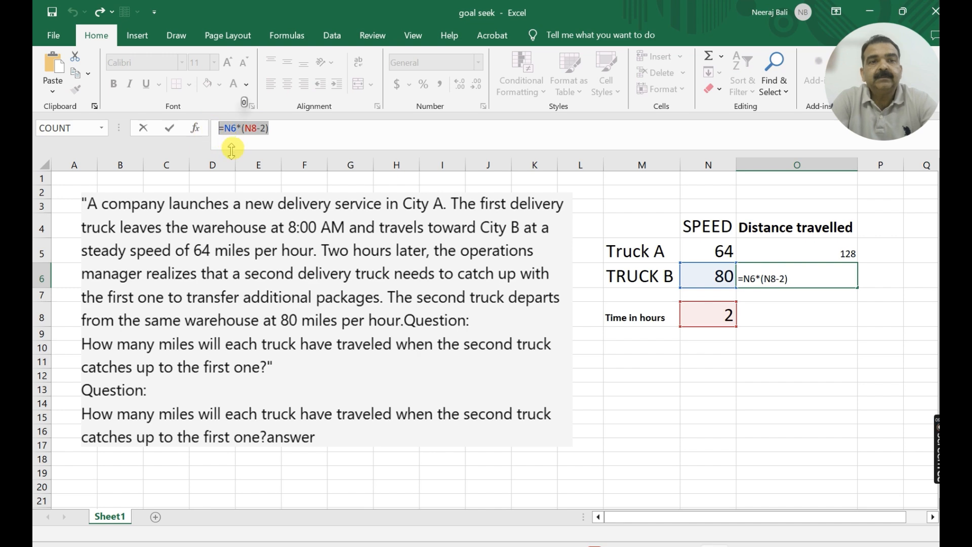
left_click_drag(232, 169, 232, 170)
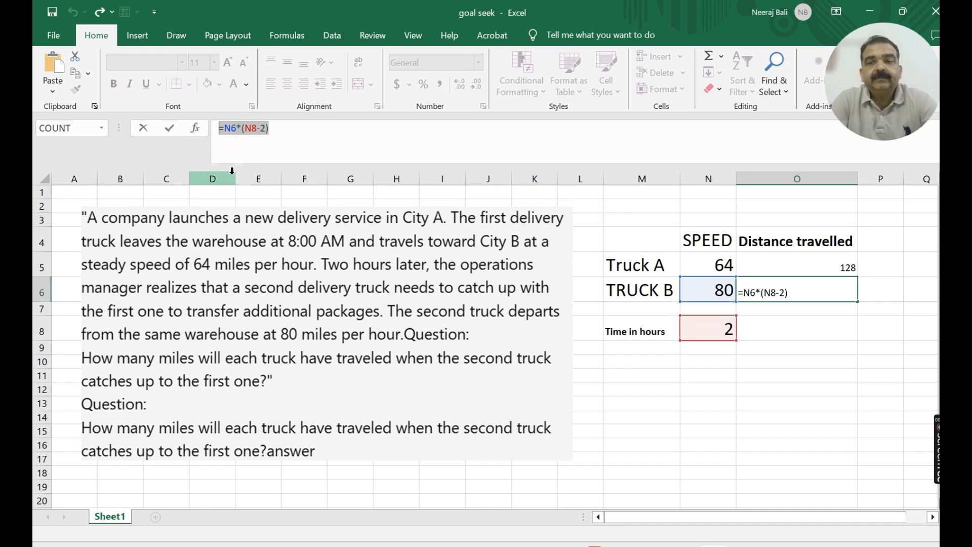
left_click(669, 403)
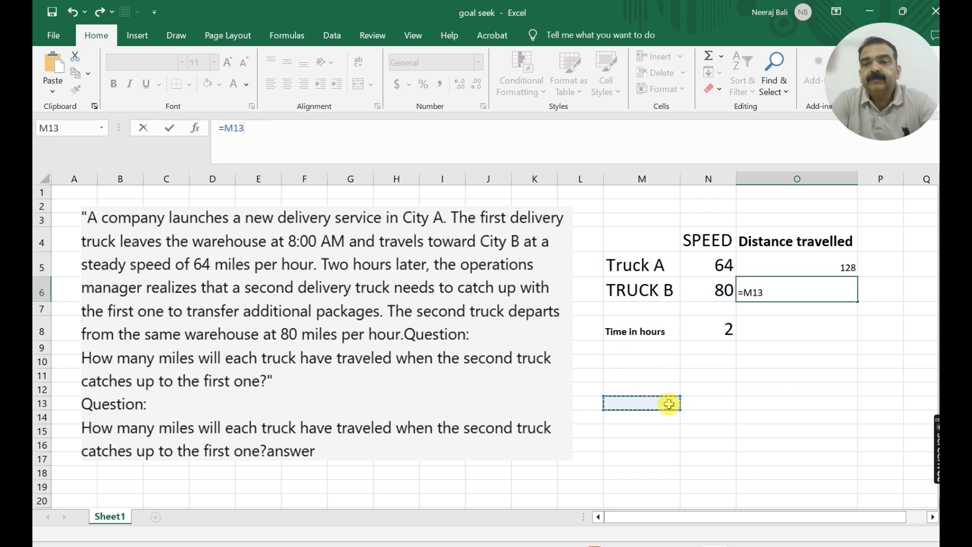
key("ctrl+z")
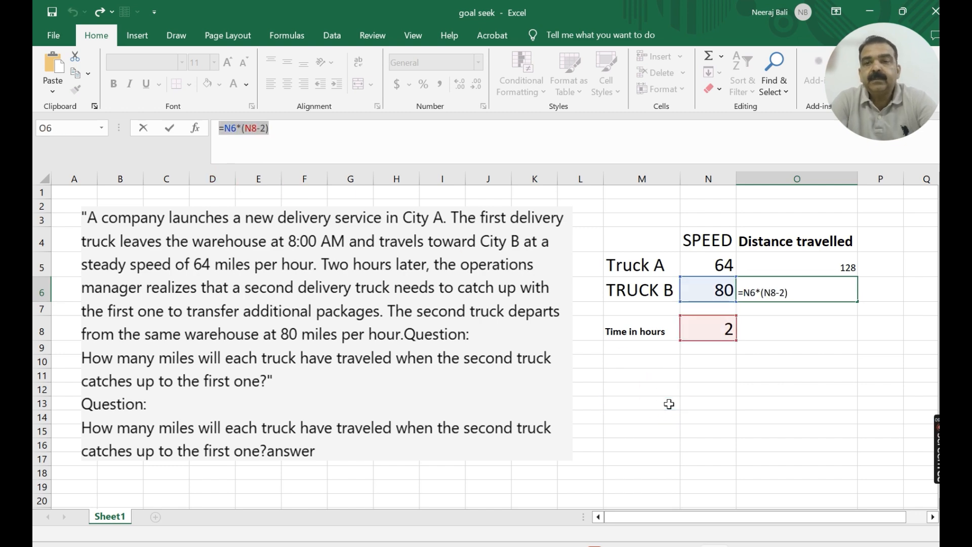
key("Return")
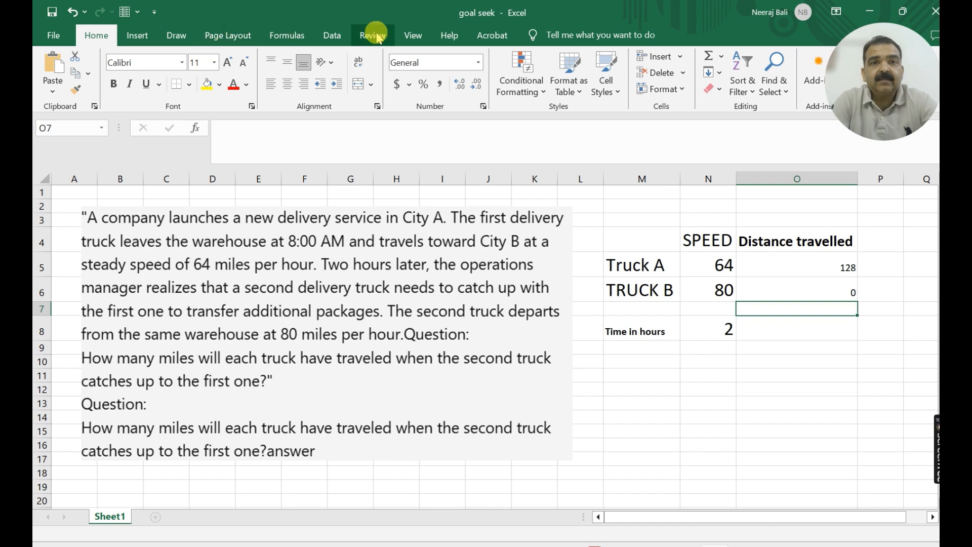
left_click(332, 36)
left_click(678, 87)
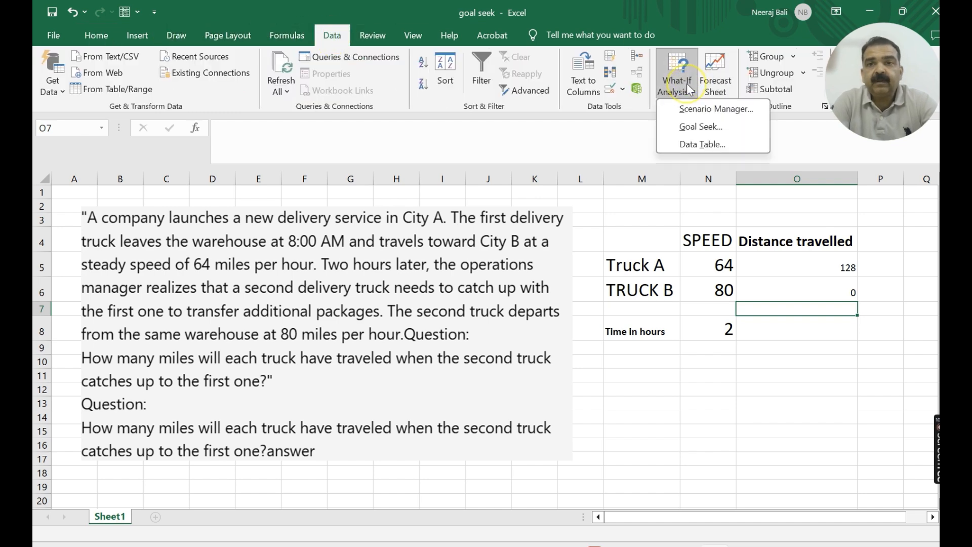
left_click(697, 134)
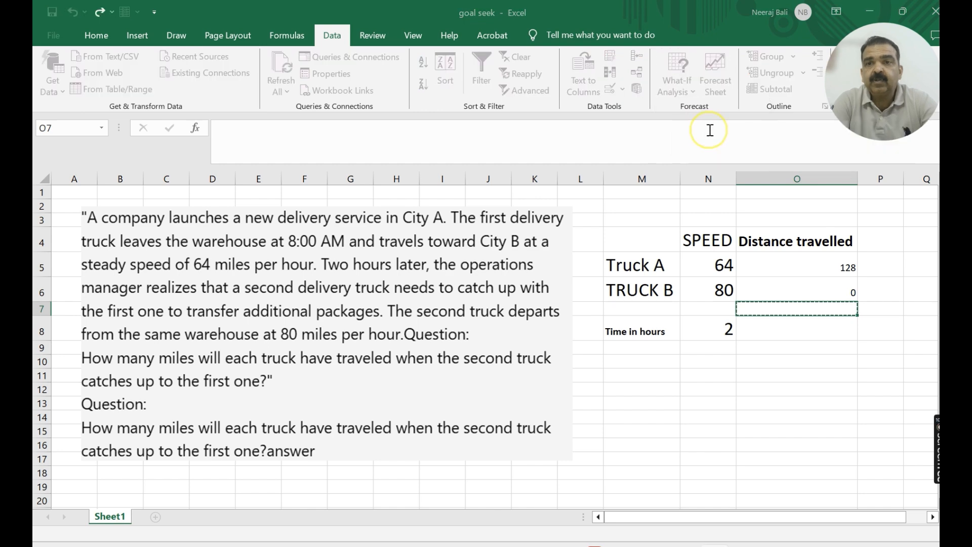
left_click(714, 96)
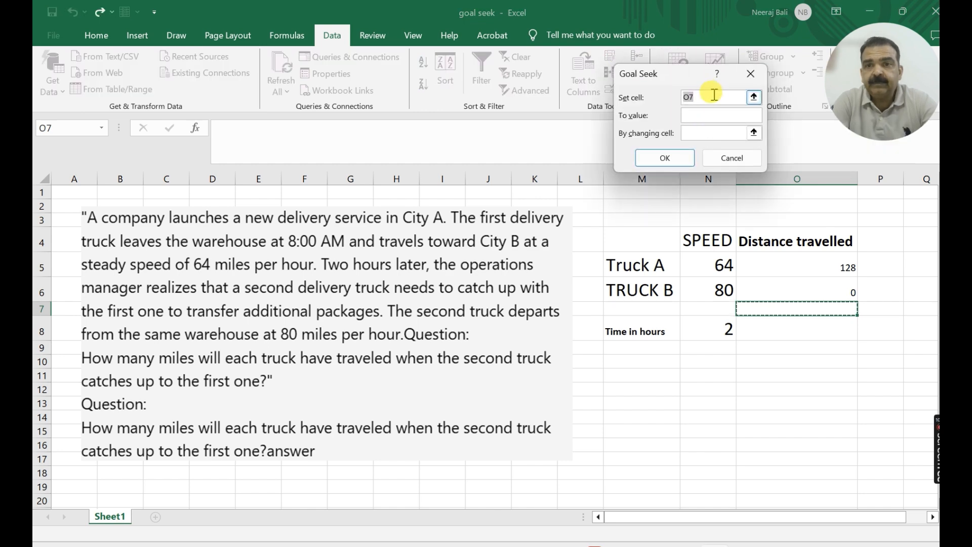
key("BackSpace")
key("BackSpace")
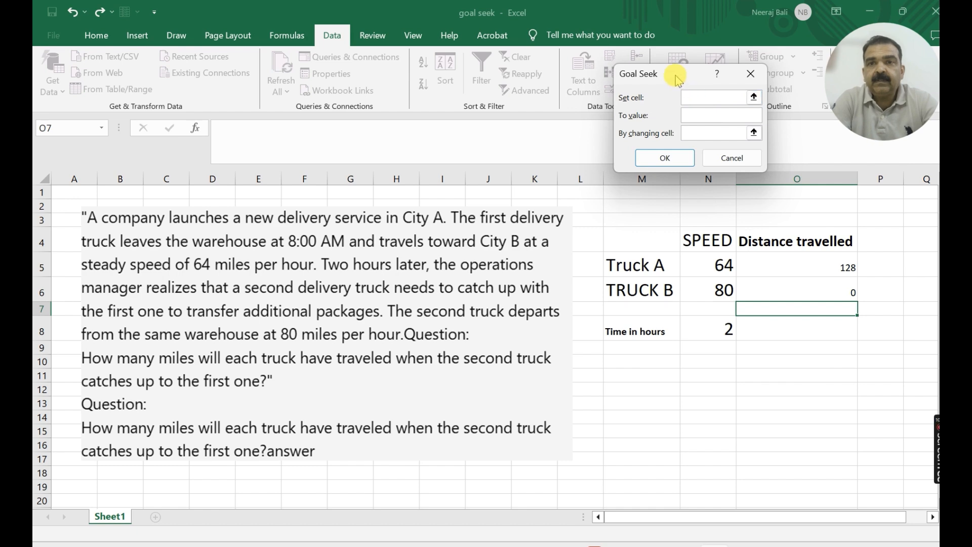
left_click_drag(678, 79, 384, 93)
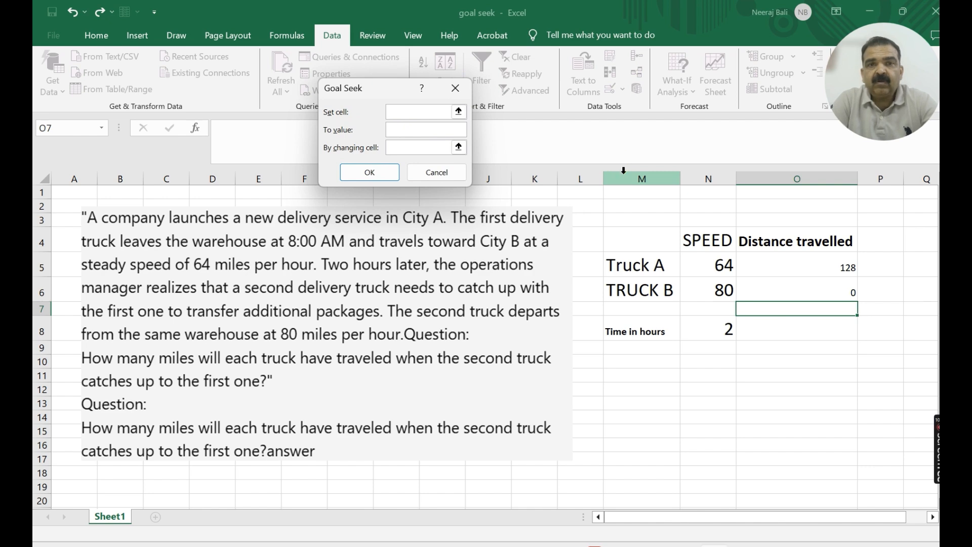
left_click(456, 89)
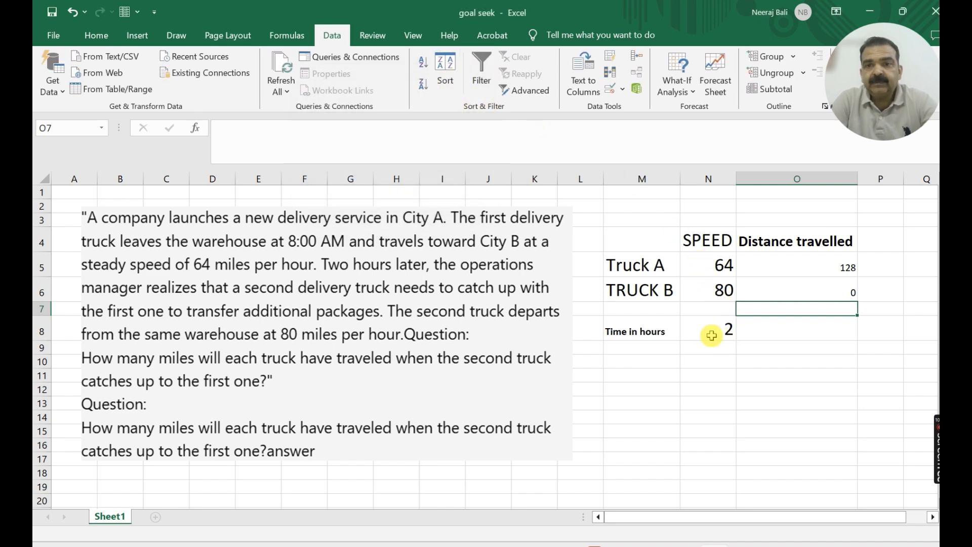
- Calculate the difference between the two trucks' distances in cell O7 with the formula =O5-O6
left_click(699, 361)
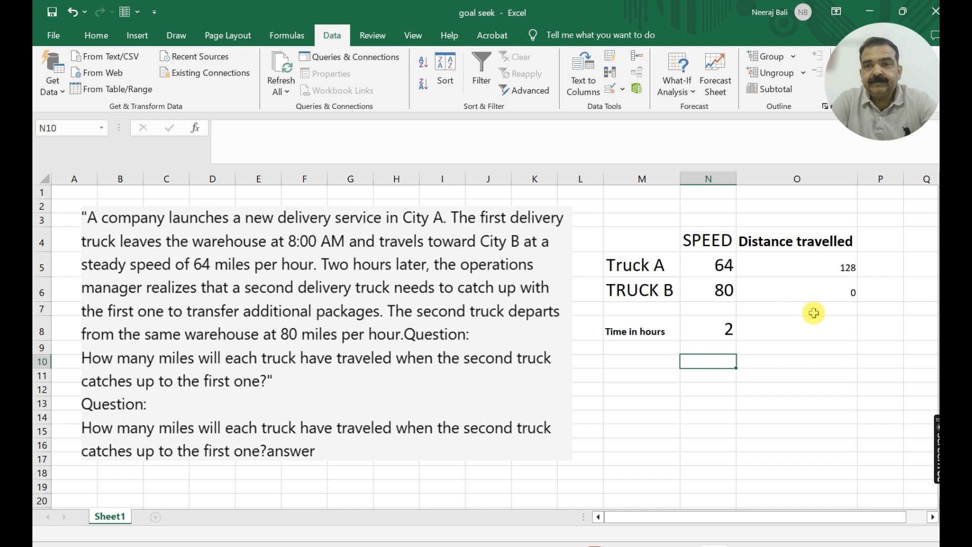
left_click(838, 332)
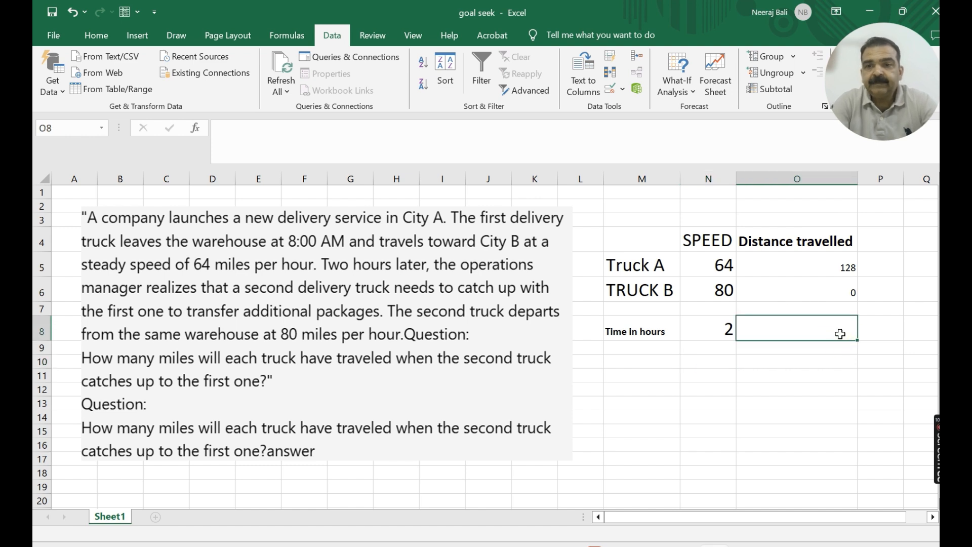
left_click(840, 310)
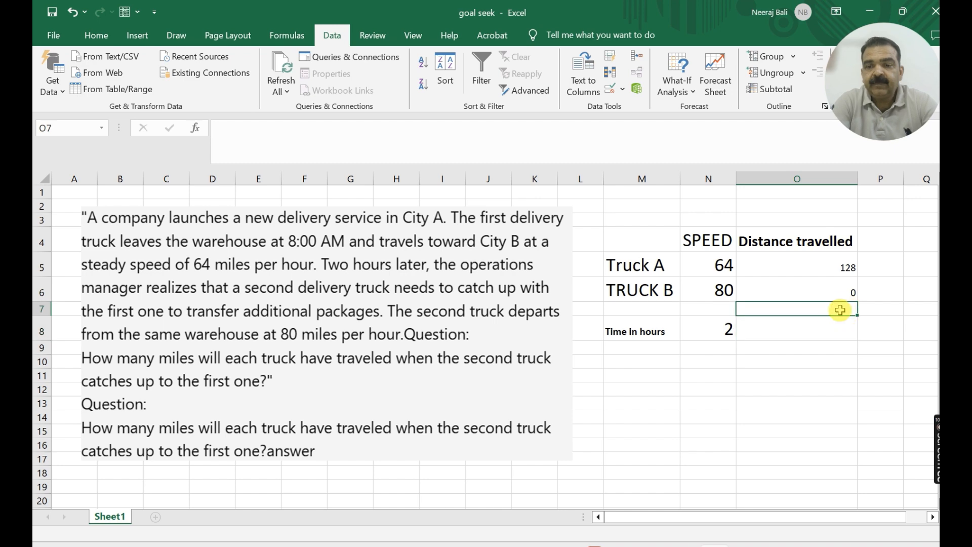
type("=")
left_click(841, 266)
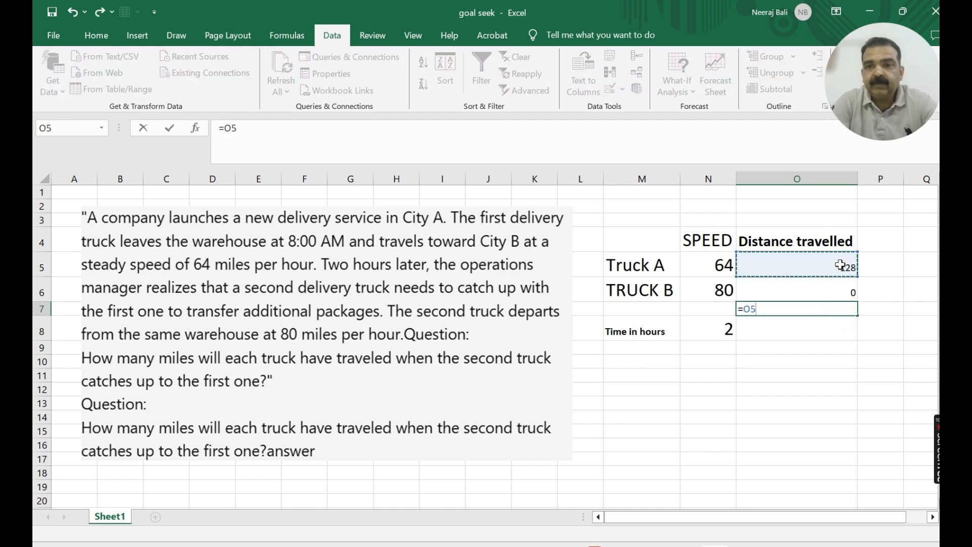
type("-")
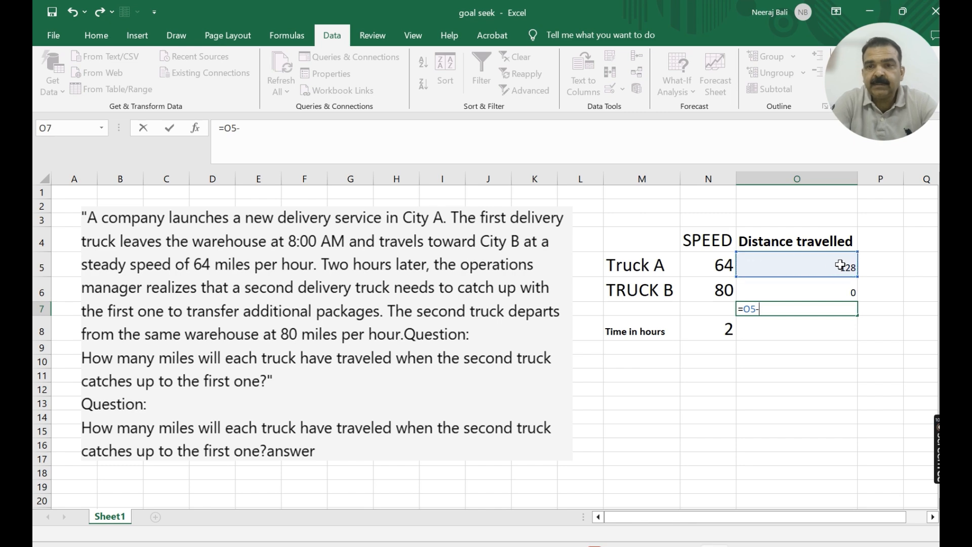
left_click(833, 289)
key("Return")
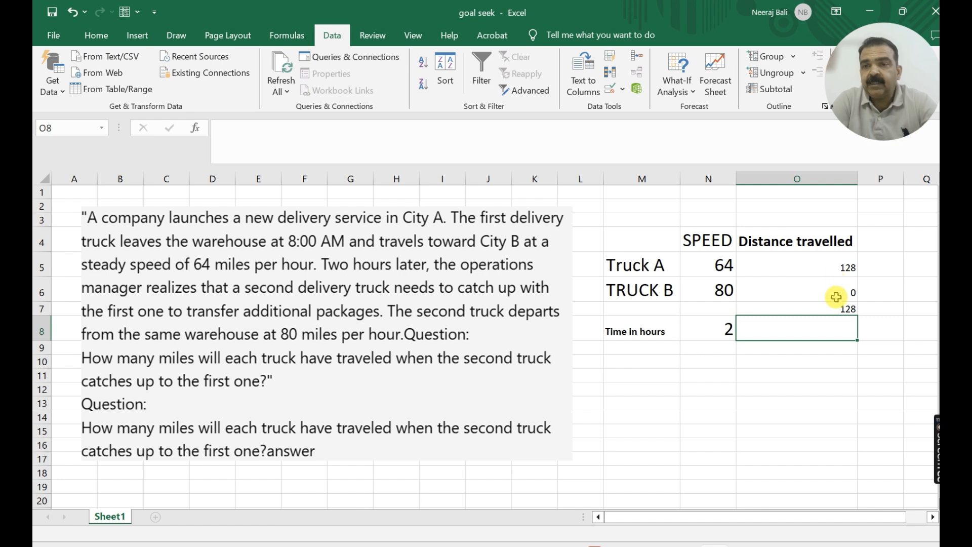
- Run Goal Seek to bring the distance difference in O7 to 0 by changing the time in N8, and close the solution without keeping it
left_click(837, 308)
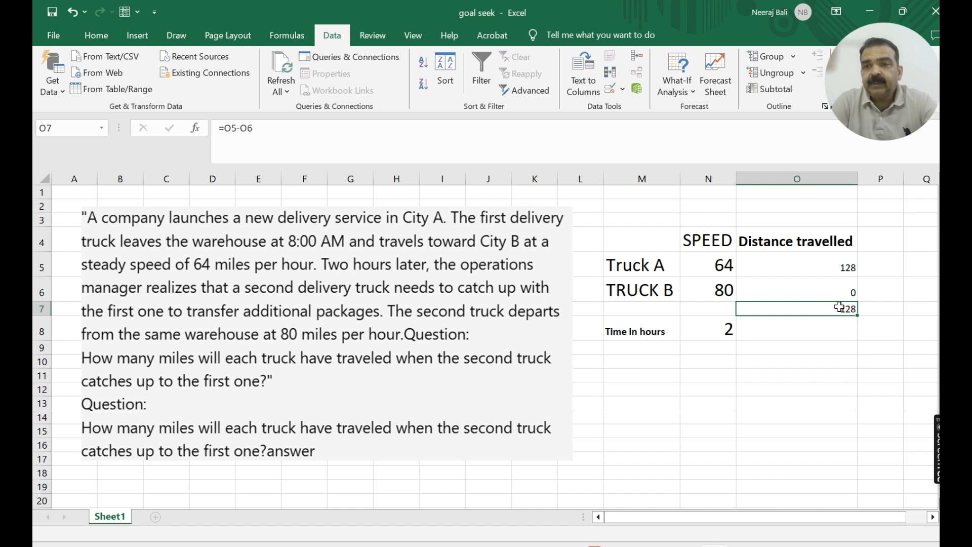
left_click(677, 83)
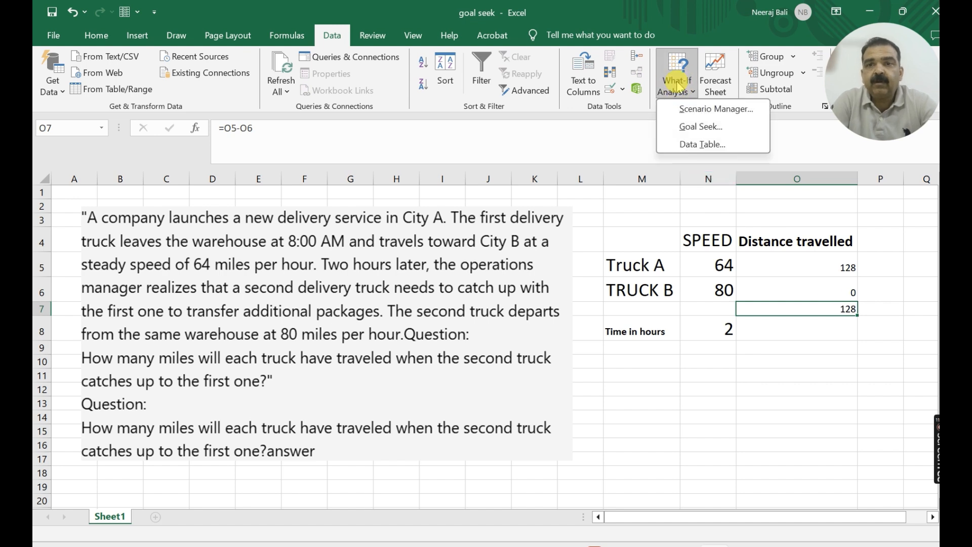
left_click(686, 126)
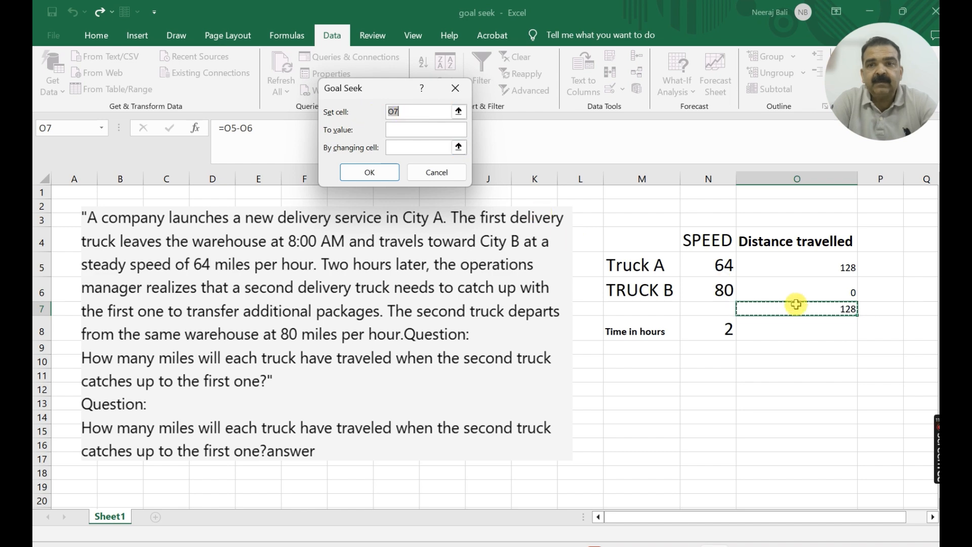
left_click(825, 311)
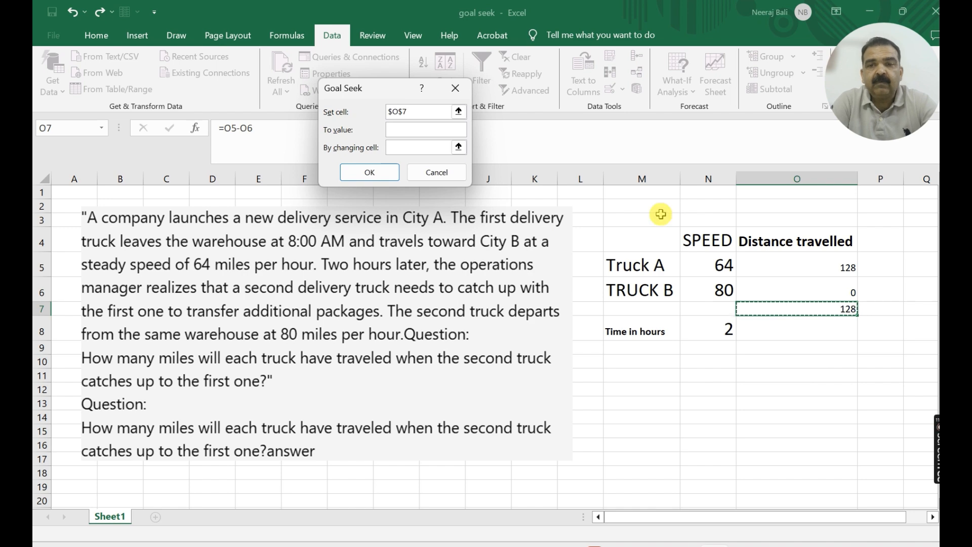
left_click(417, 131)
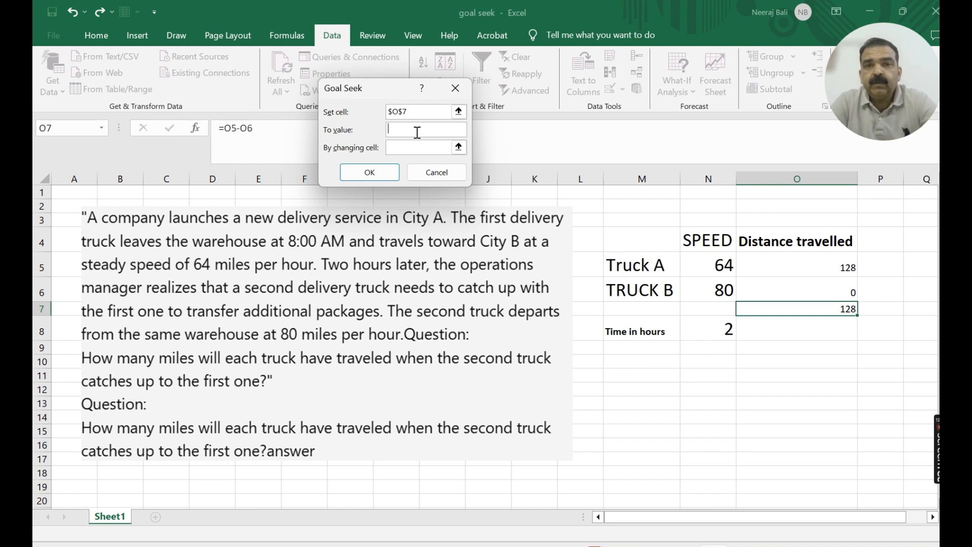
type("0")
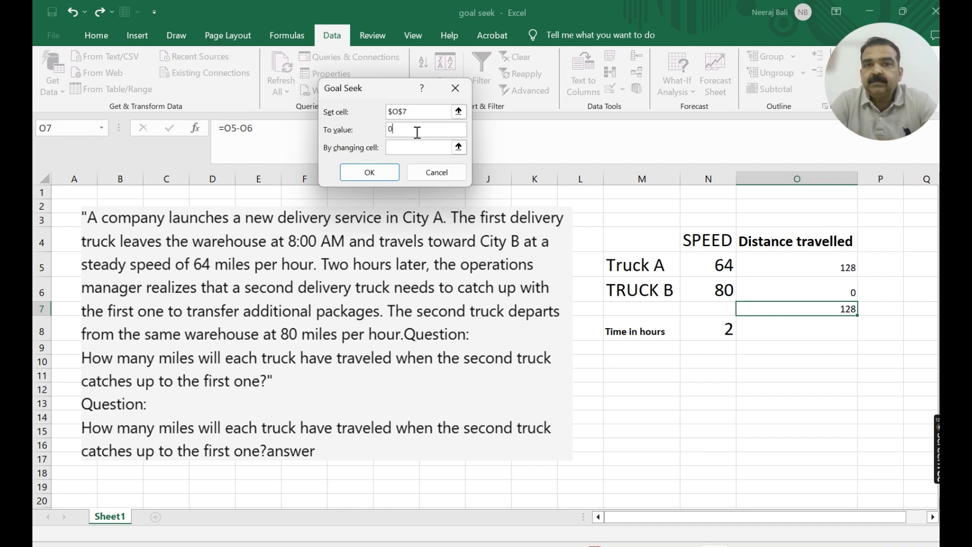
left_click(413, 147)
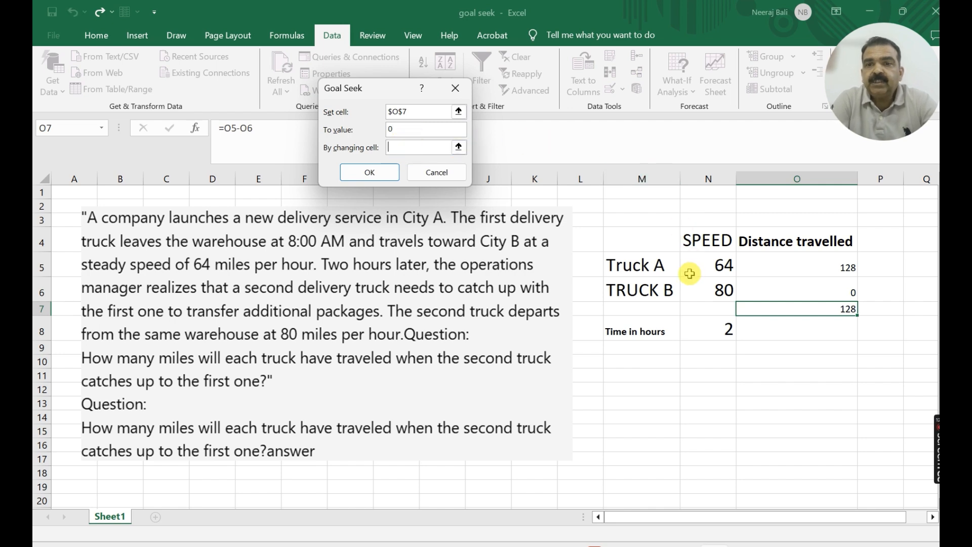
left_click(724, 335)
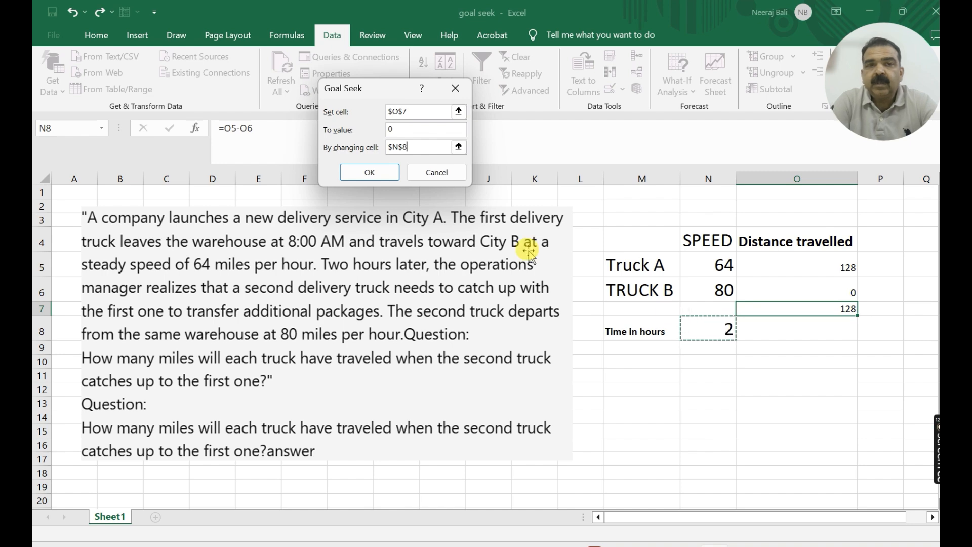
left_click(369, 172)
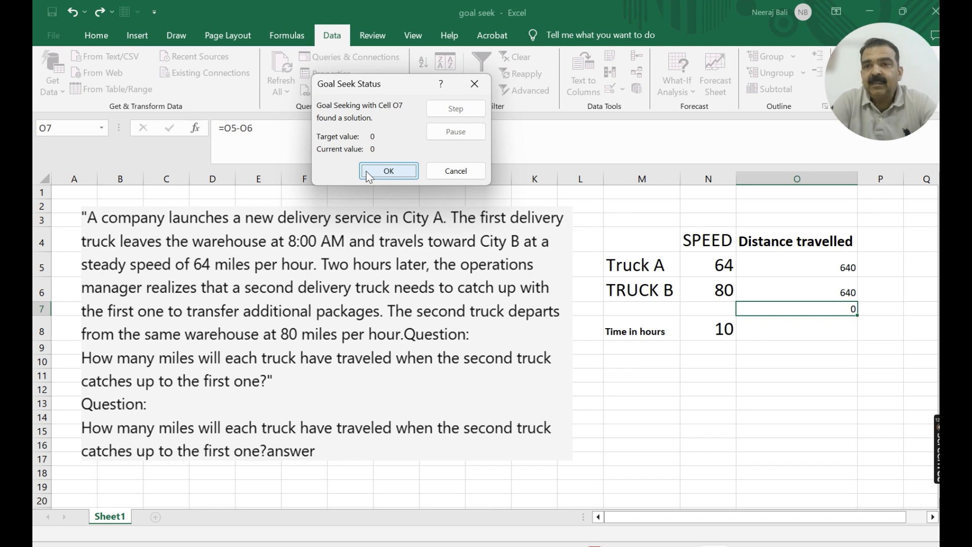
left_click(835, 264)
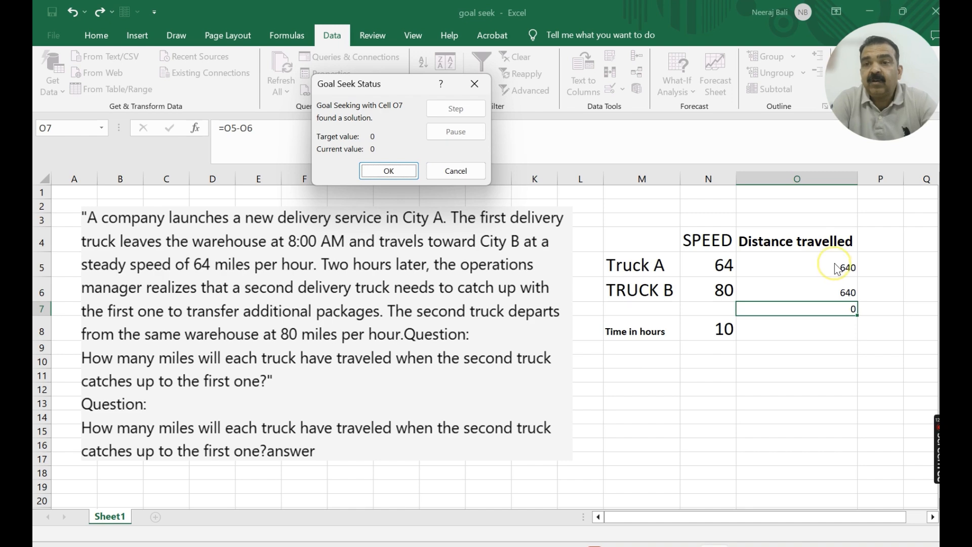
left_click(835, 263)
left_click(835, 264)
left_click(841, 307)
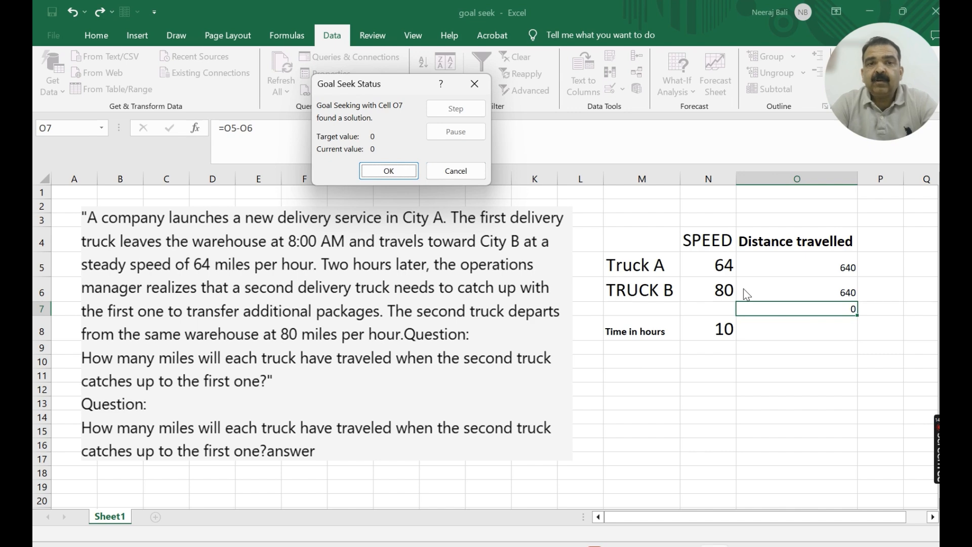
left_click(475, 84)
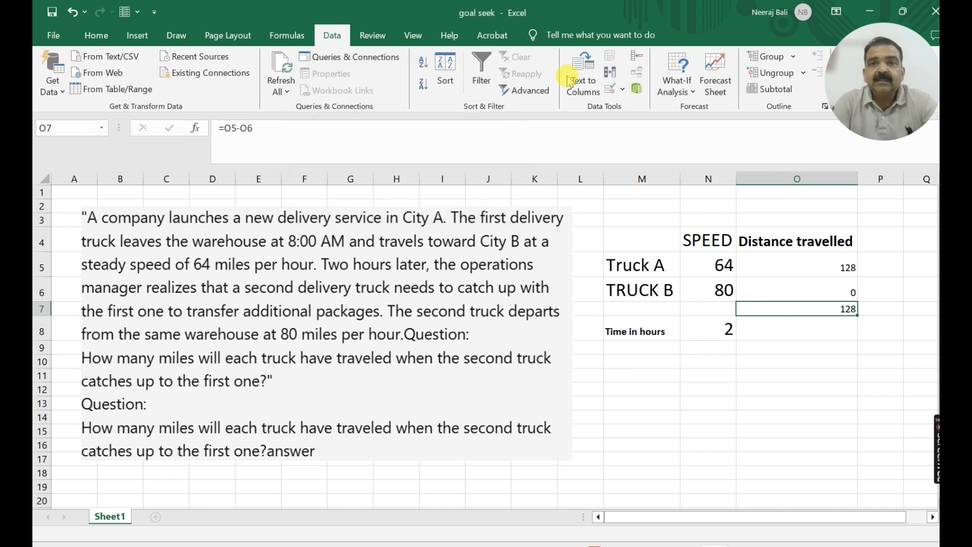
left_click(673, 81)
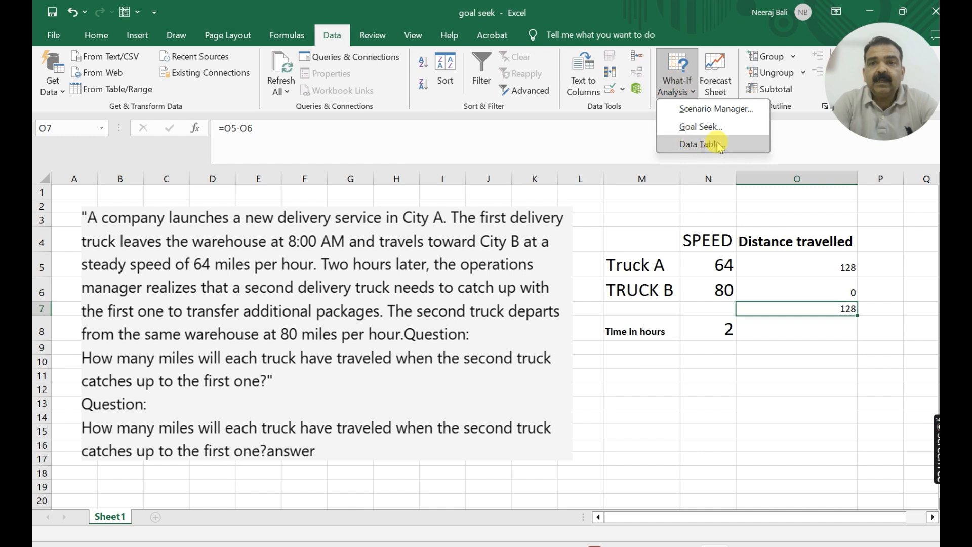
left_click(713, 377)
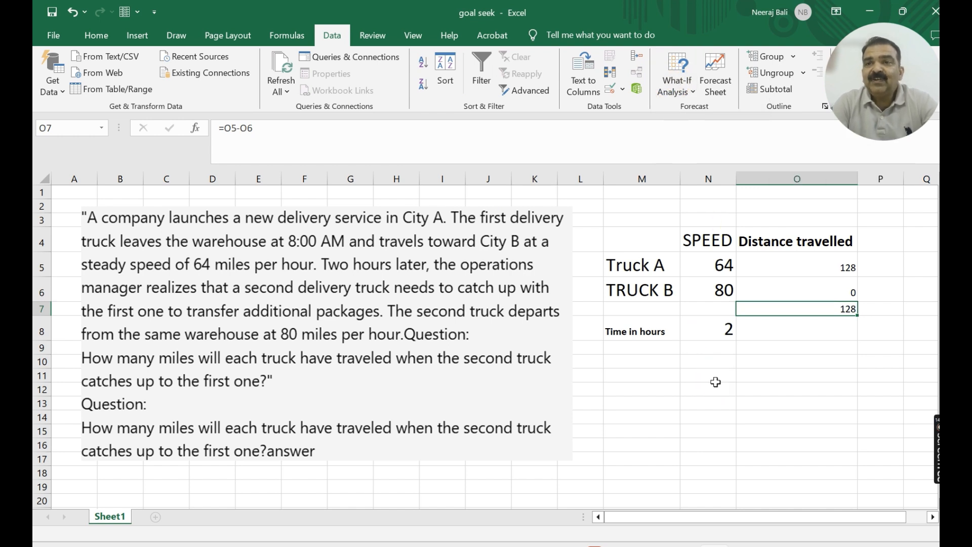